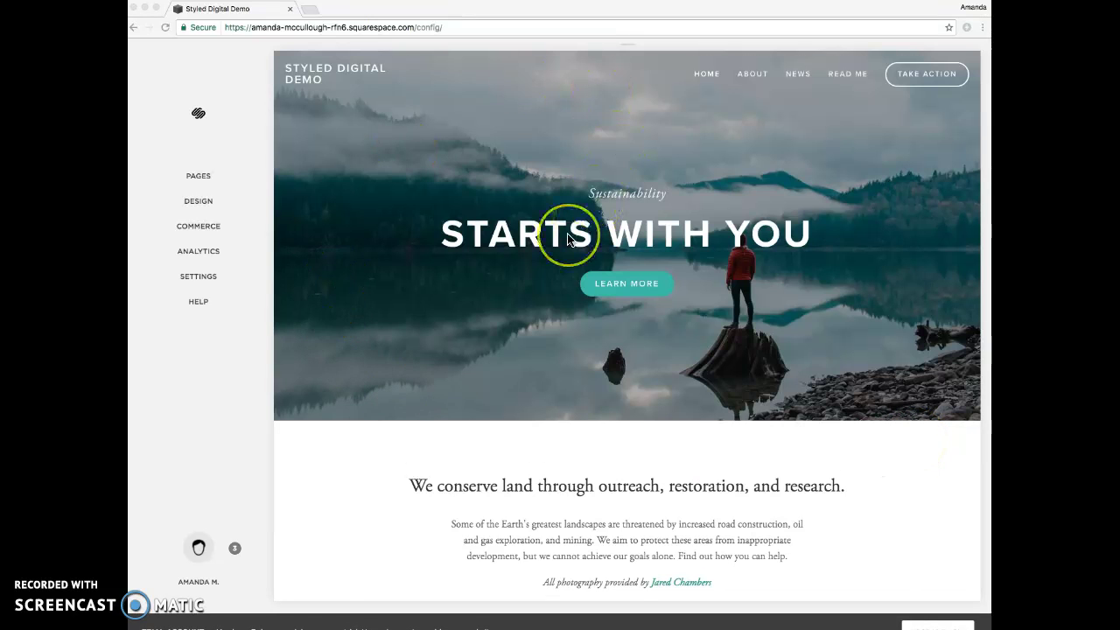
- Open the home page's Pre-Footer Content for editing and add a Newsletter block to it
scroll(567, 236, down, 3)
scroll(567, 238, up, 3)
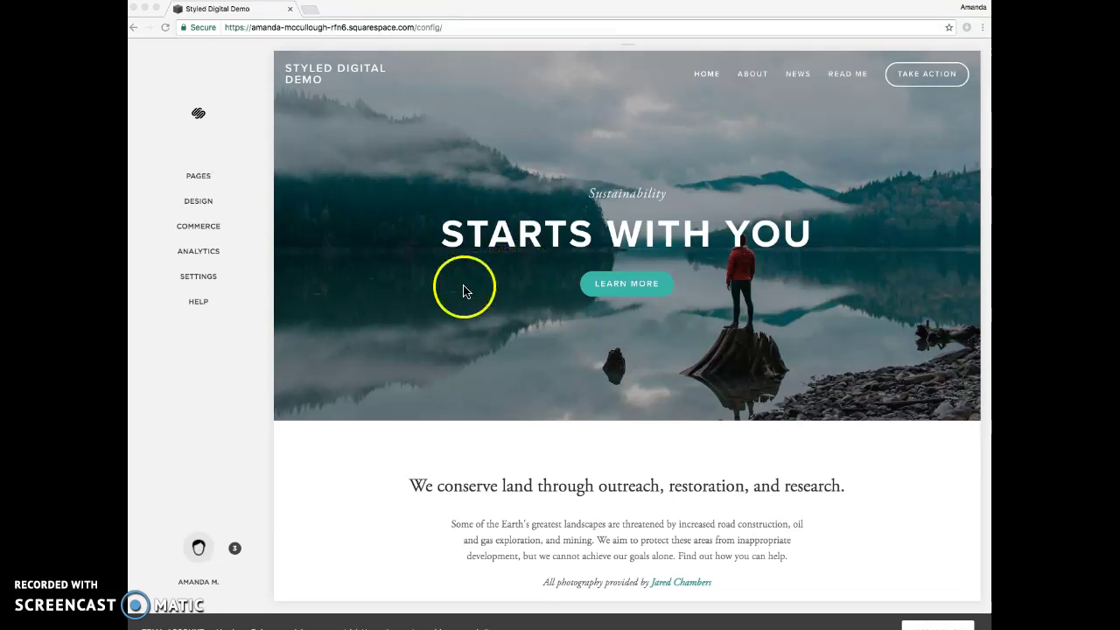
scroll(460, 290, down, 6)
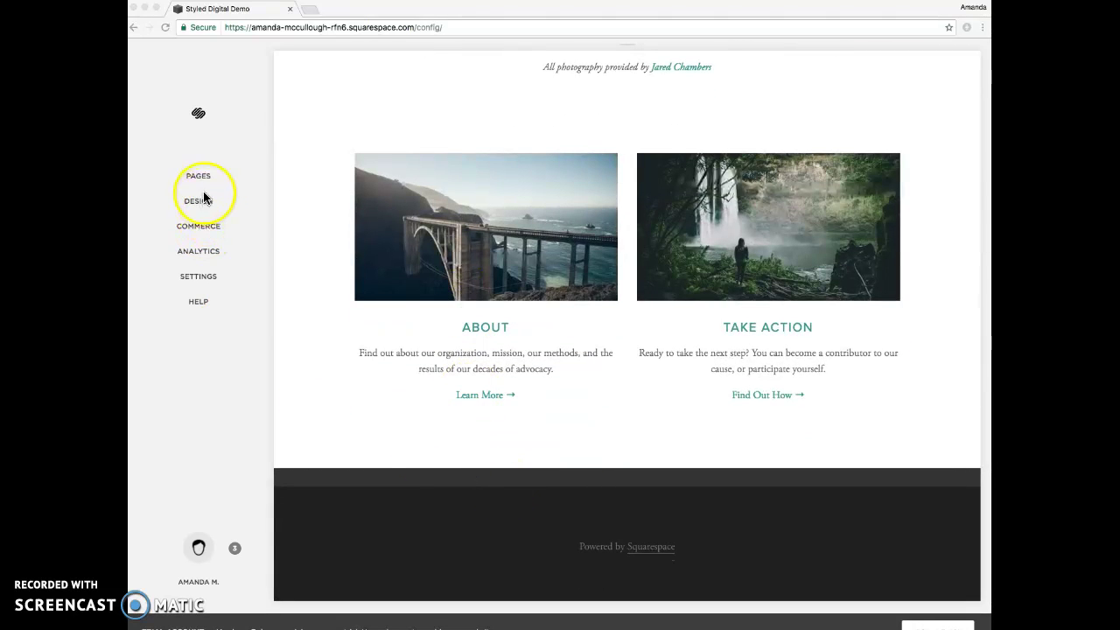
click(523, 431)
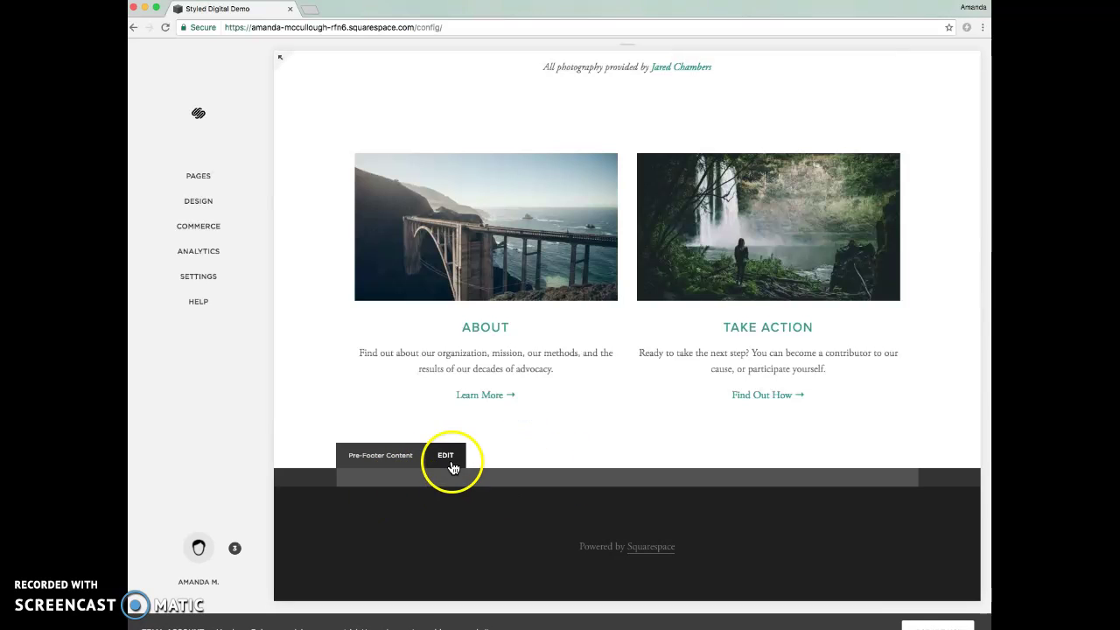
click(448, 458)
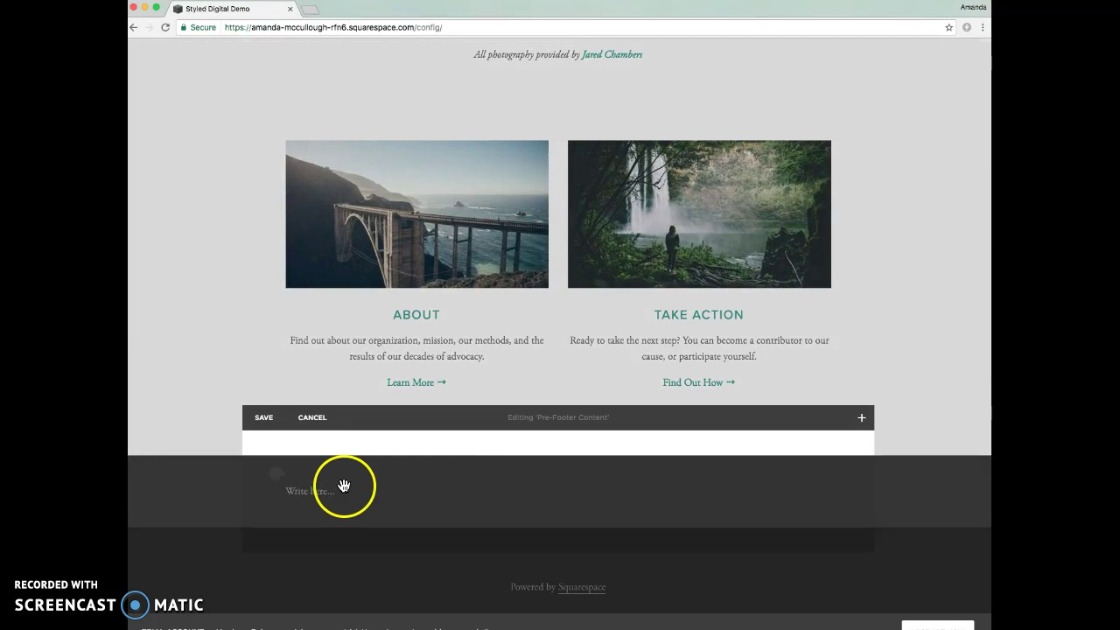
click(862, 418)
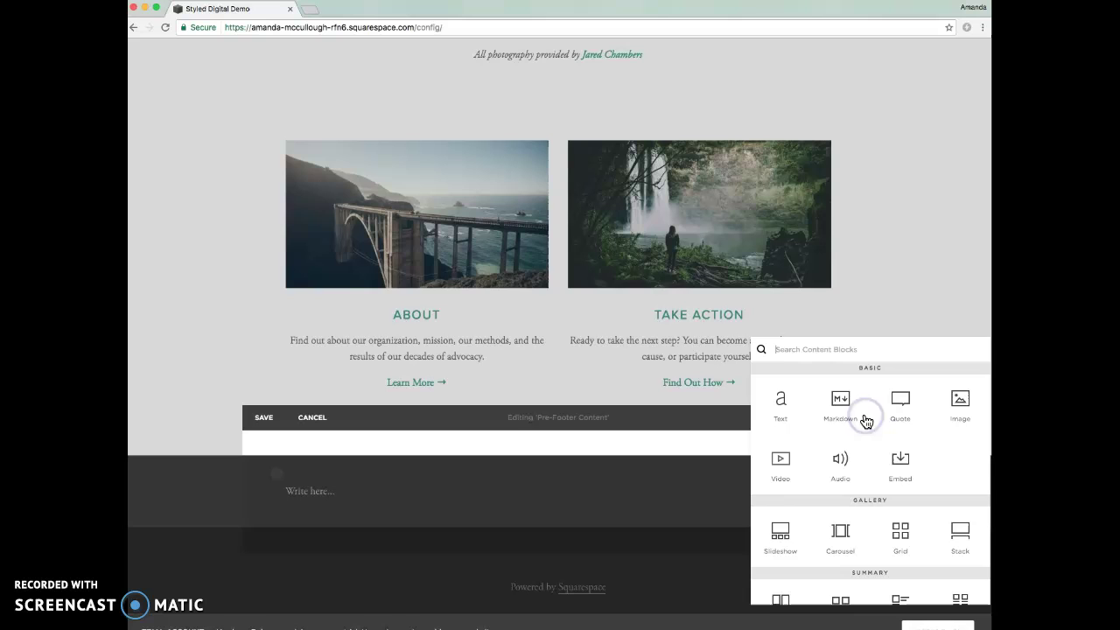
scroll(853, 463, down, 3)
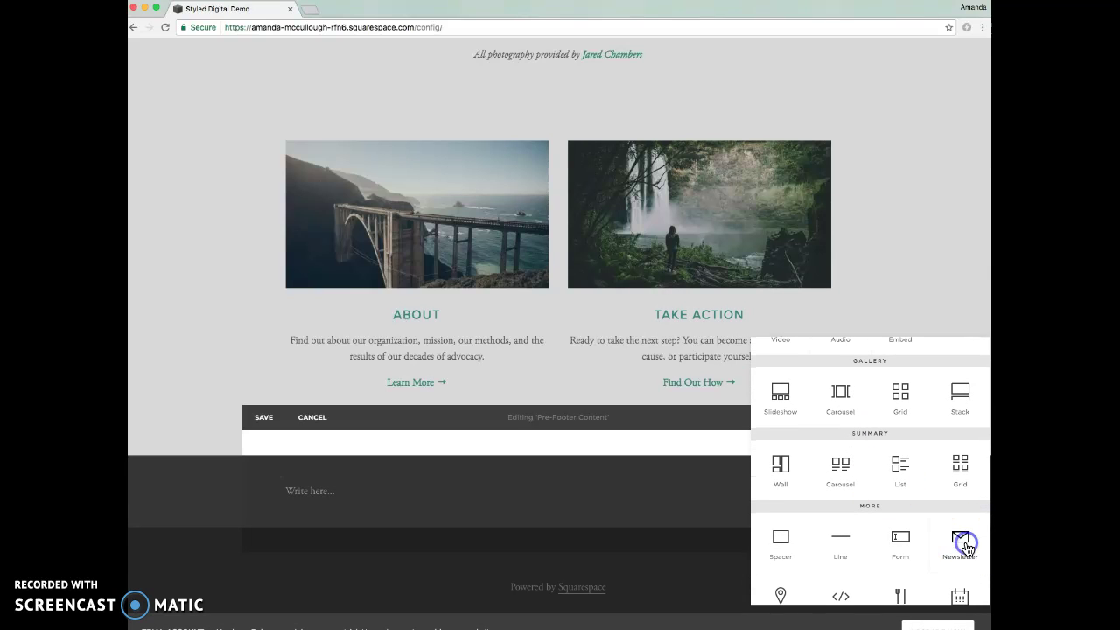
click(957, 546)
- Clear the newsletter block's title and replace its description with "Let's Connect"
double_click(745, 385)
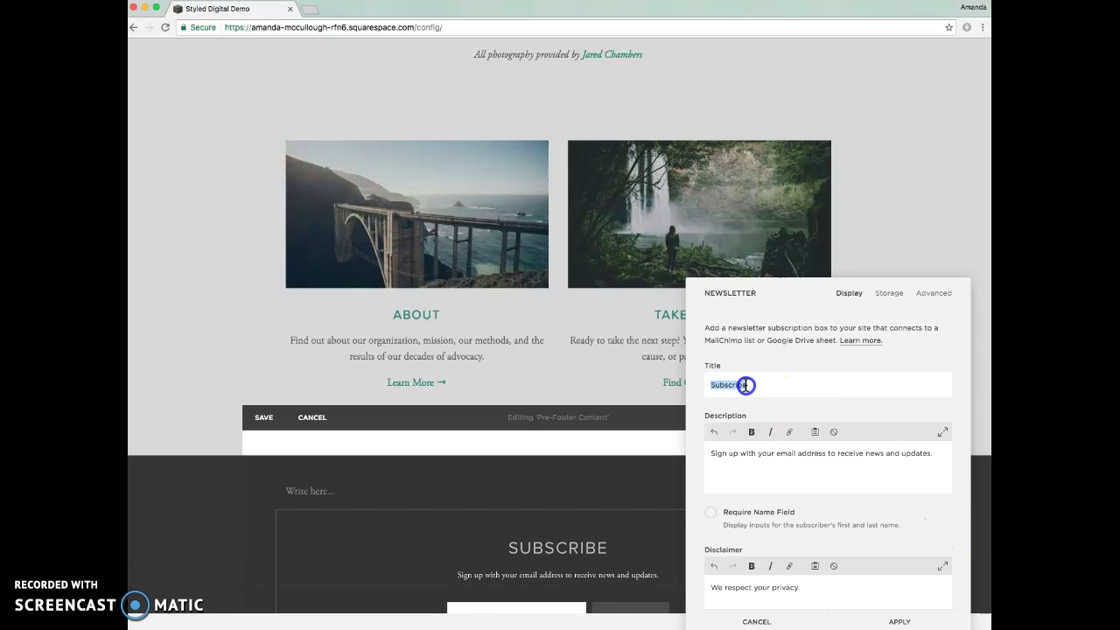
key(BackSpace)
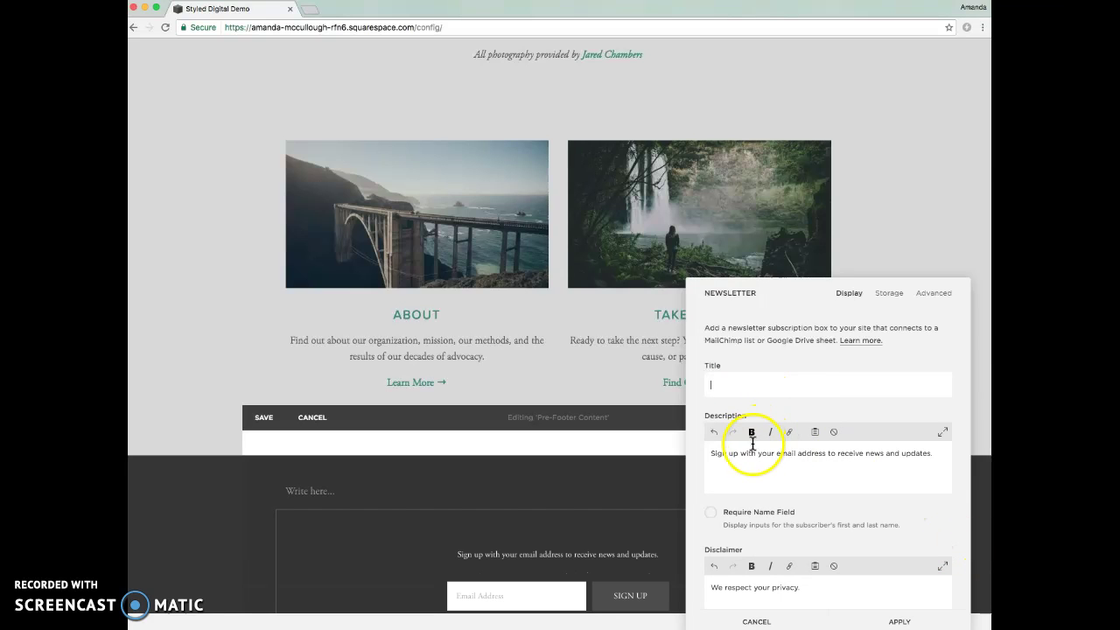
triple_click(751, 453)
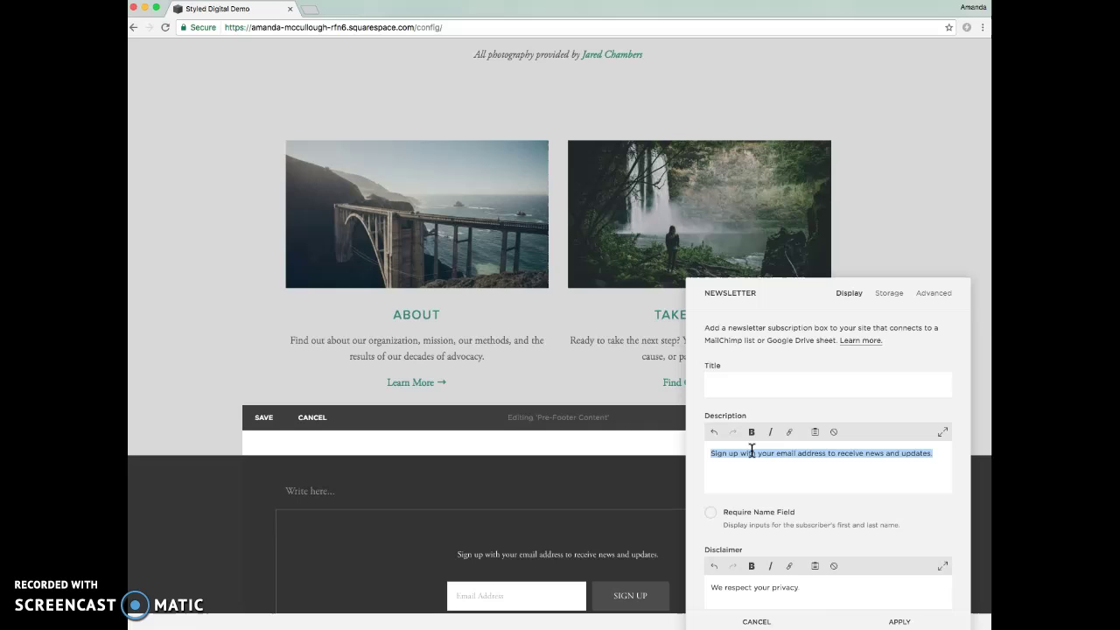
text(Let's Connect)
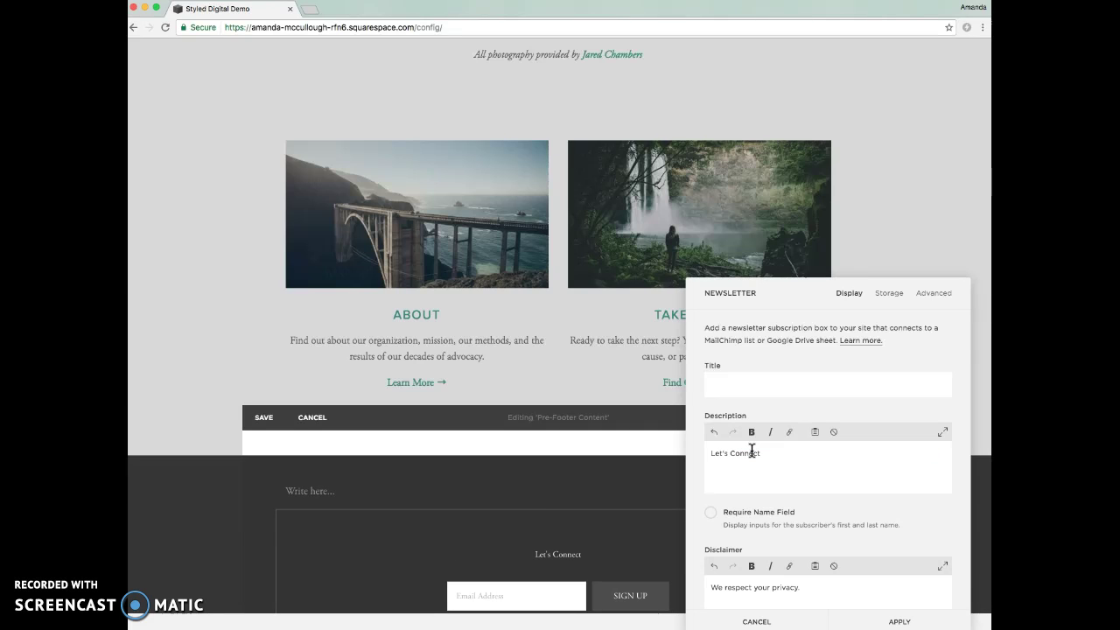
- Delete the newsletter block's disclaimer text and keep its alignment set to Center
scroll(748, 525, down, 3)
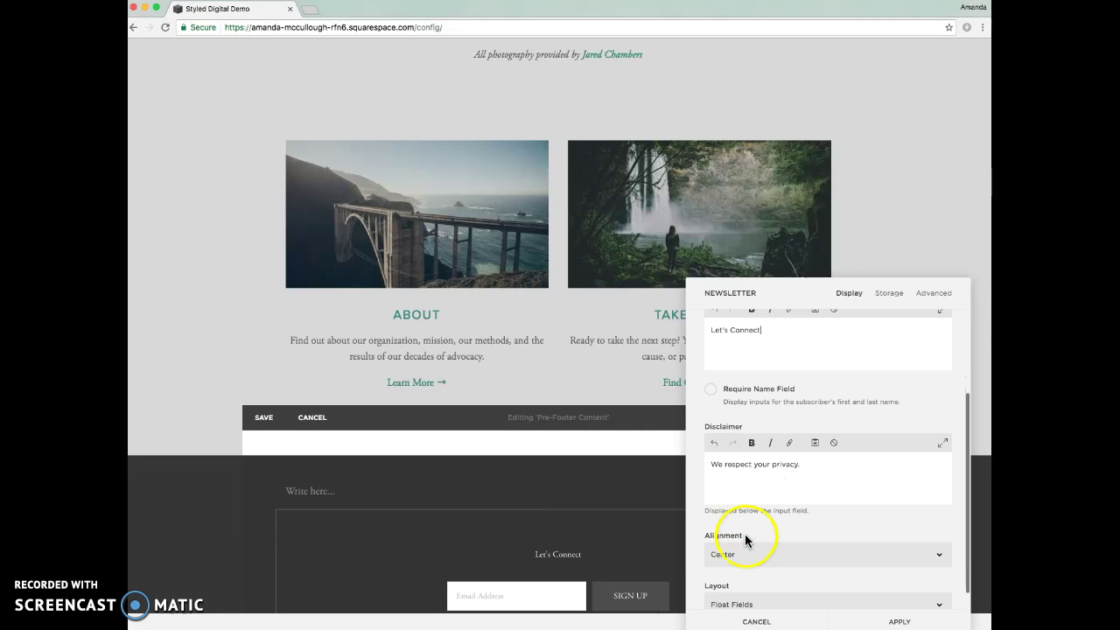
triple_click(746, 466)
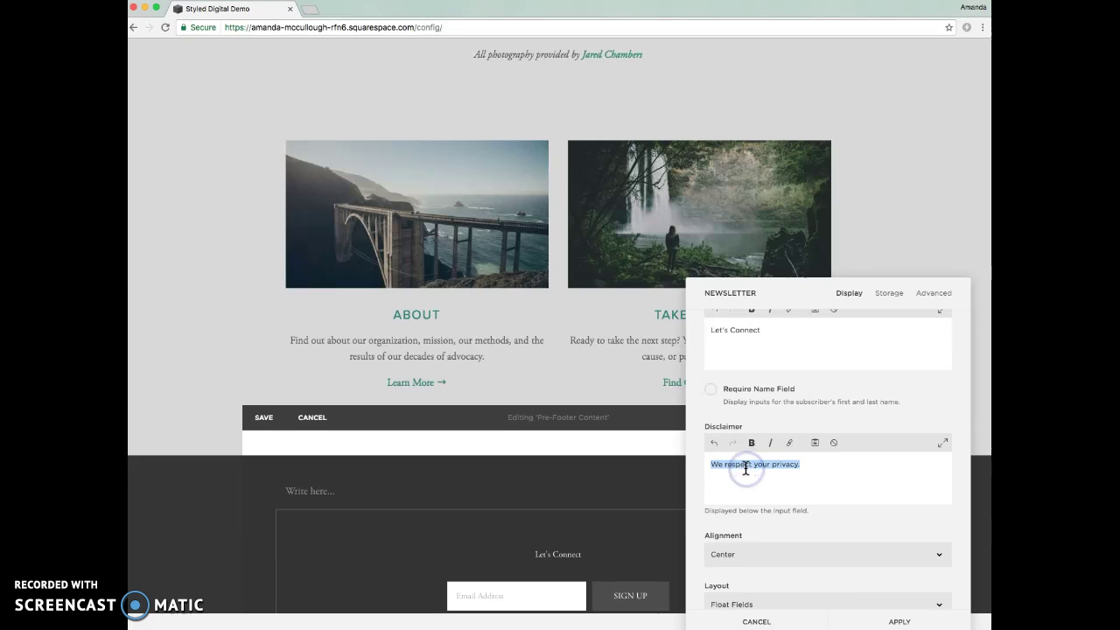
key(BackSpace)
scroll(745, 468, down, 1)
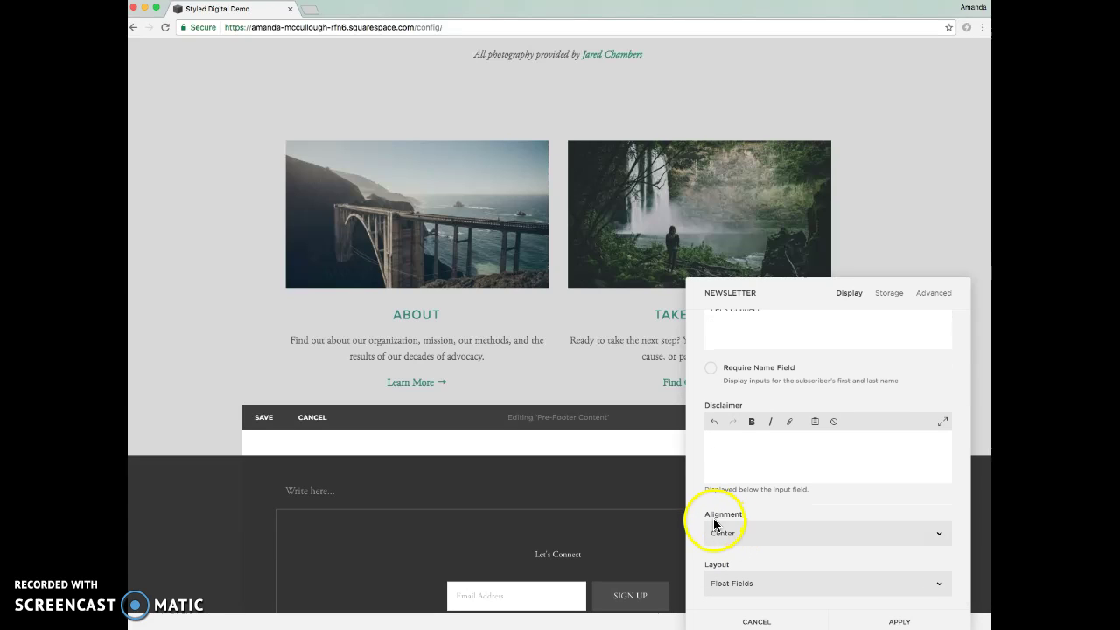
click(723, 544)
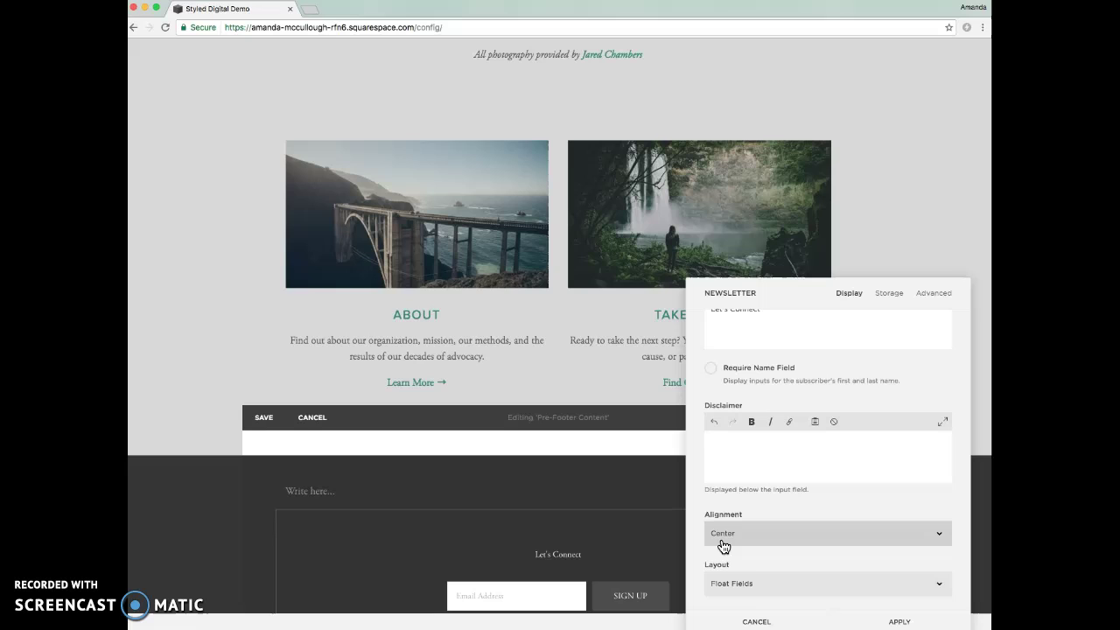
click(723, 560)
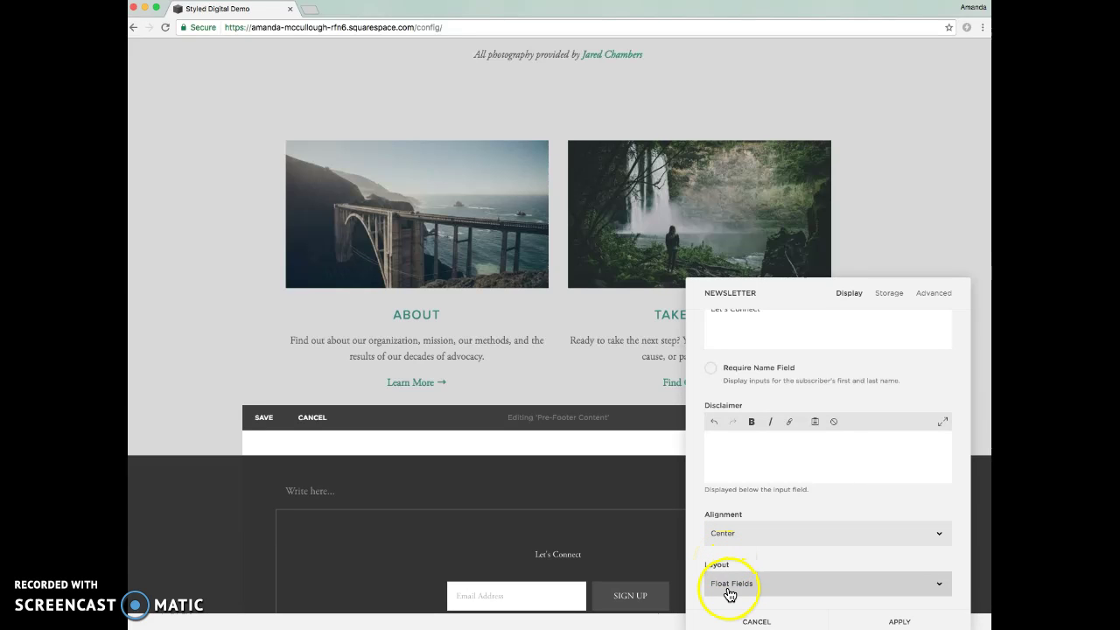
- Connect the newsletter block's storage to MailChimp, select the Styled Digital Newsletter list and apply the block settings
click(901, 292)
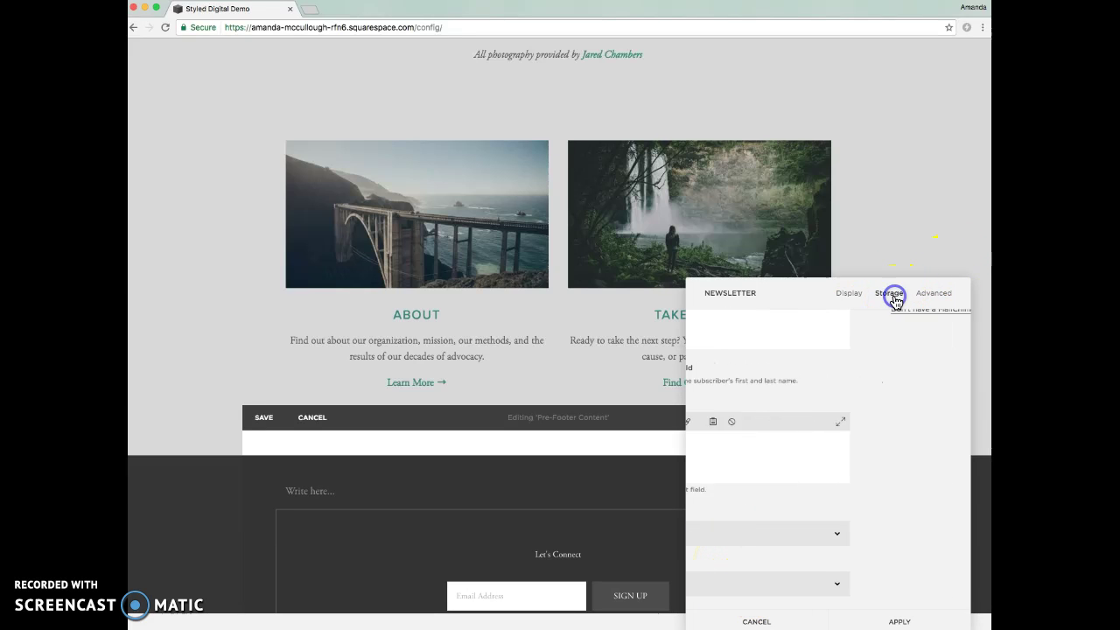
click(832, 416)
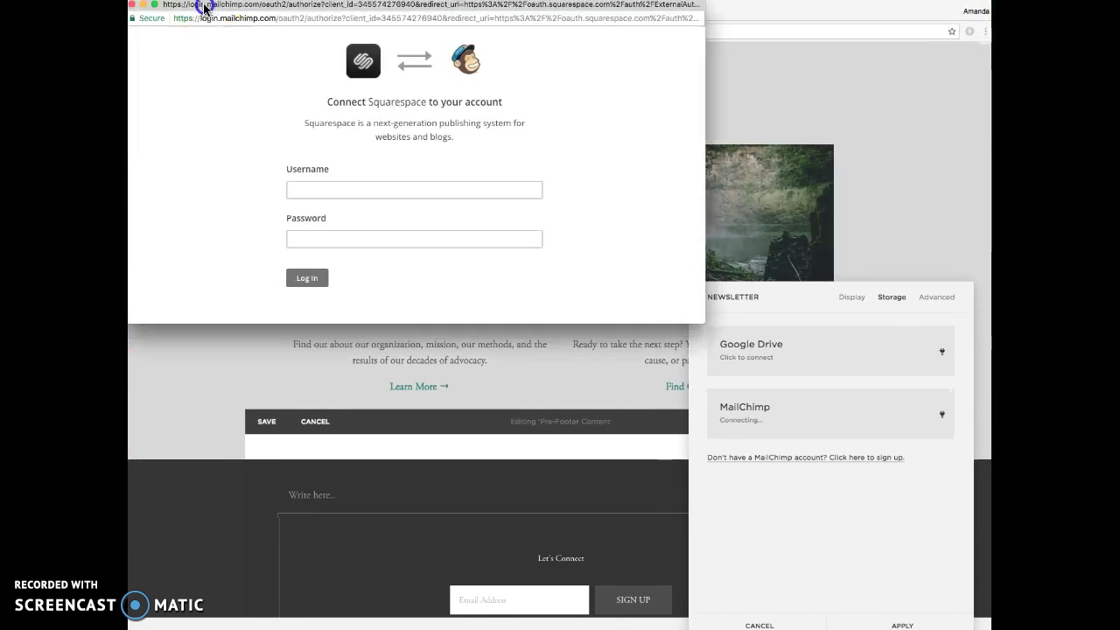
drag(206, 7, 968, 63)
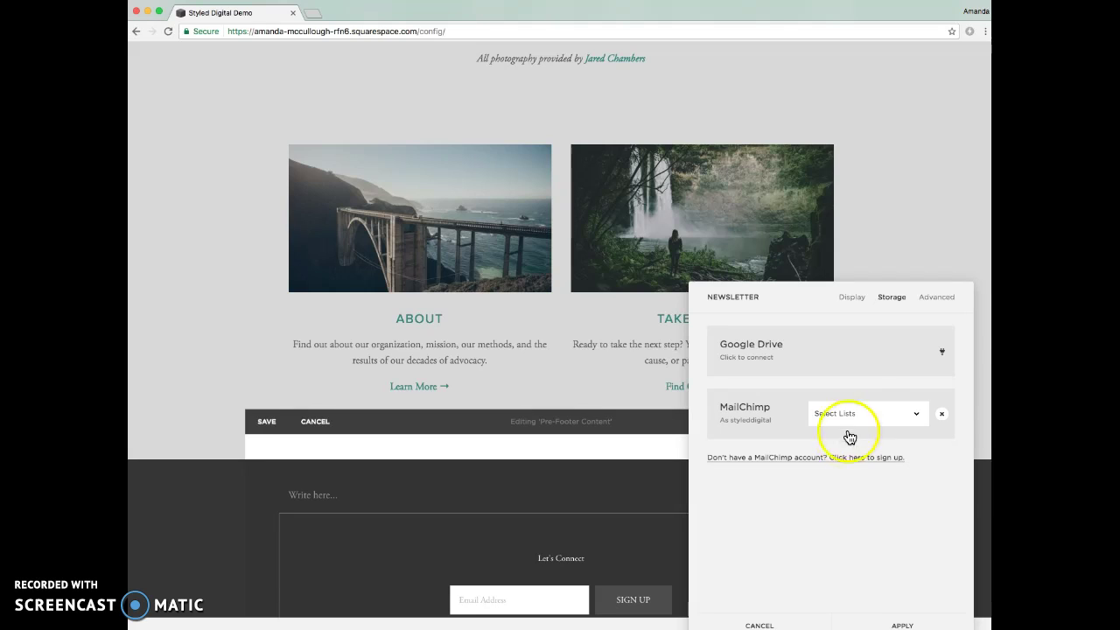
click(870, 413)
click(874, 424)
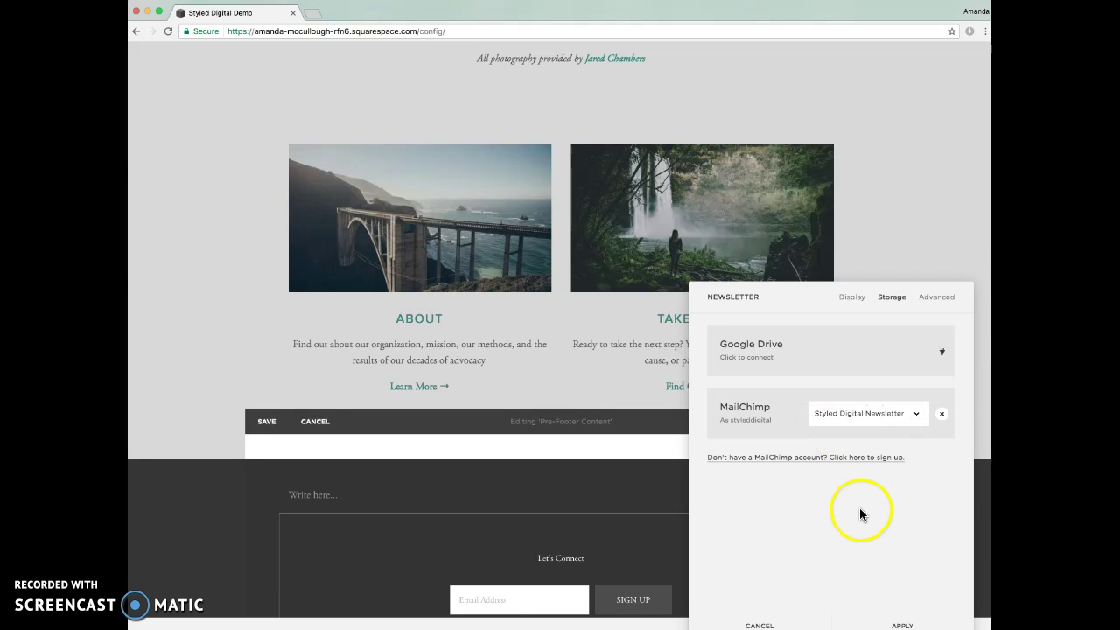
click(868, 620)
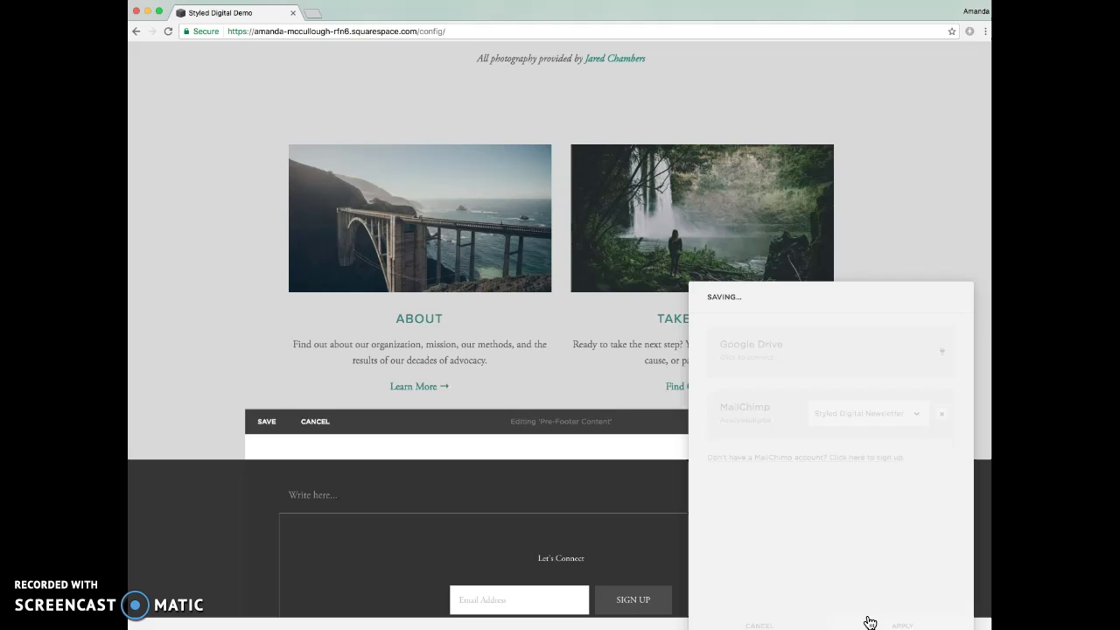
- Delete the empty text block above the newsletter form and save the pre-footer content
scroll(664, 379, down, 3)
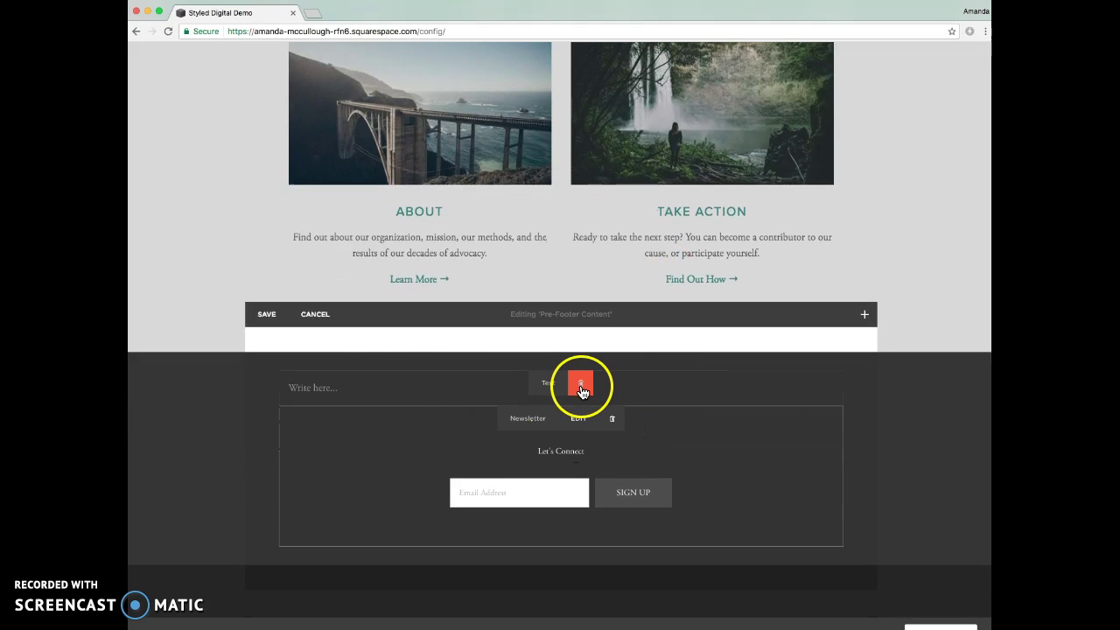
click(581, 385)
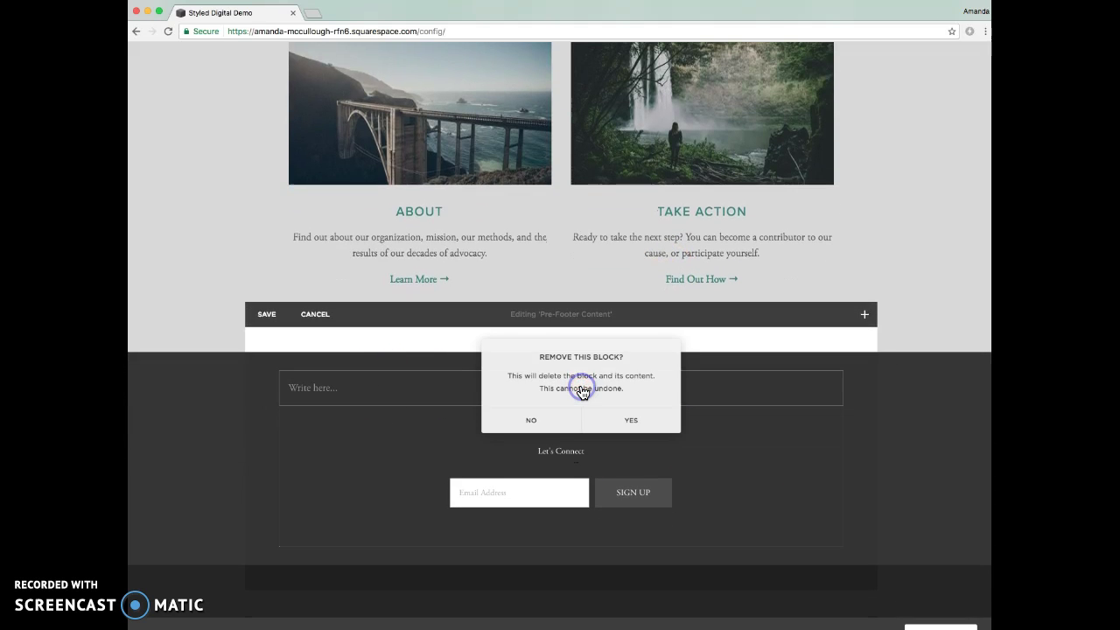
click(633, 425)
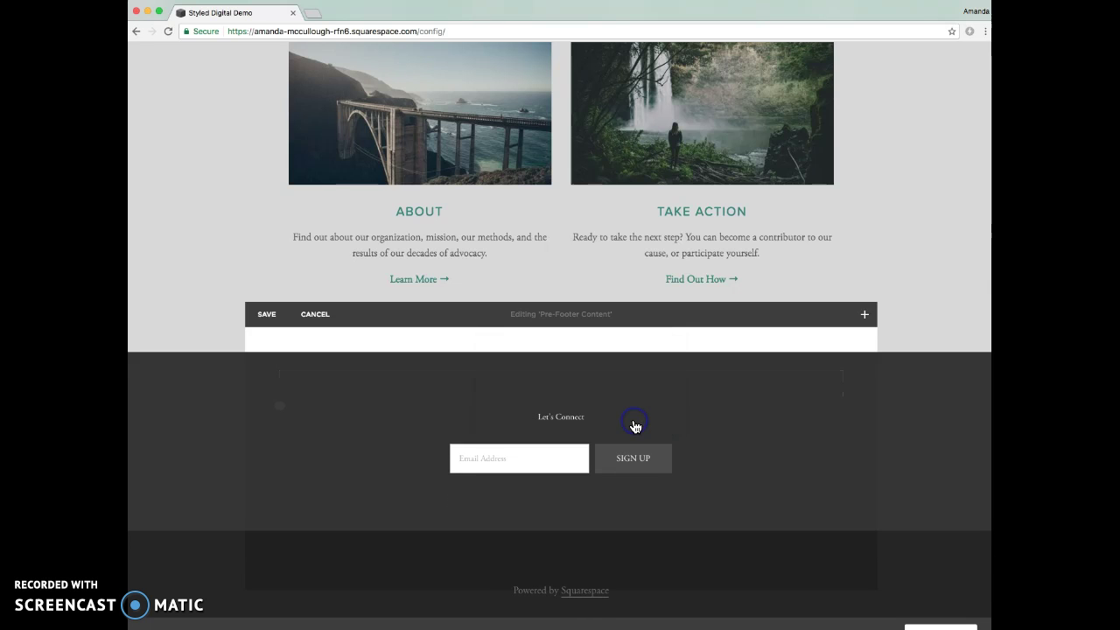
click(264, 317)
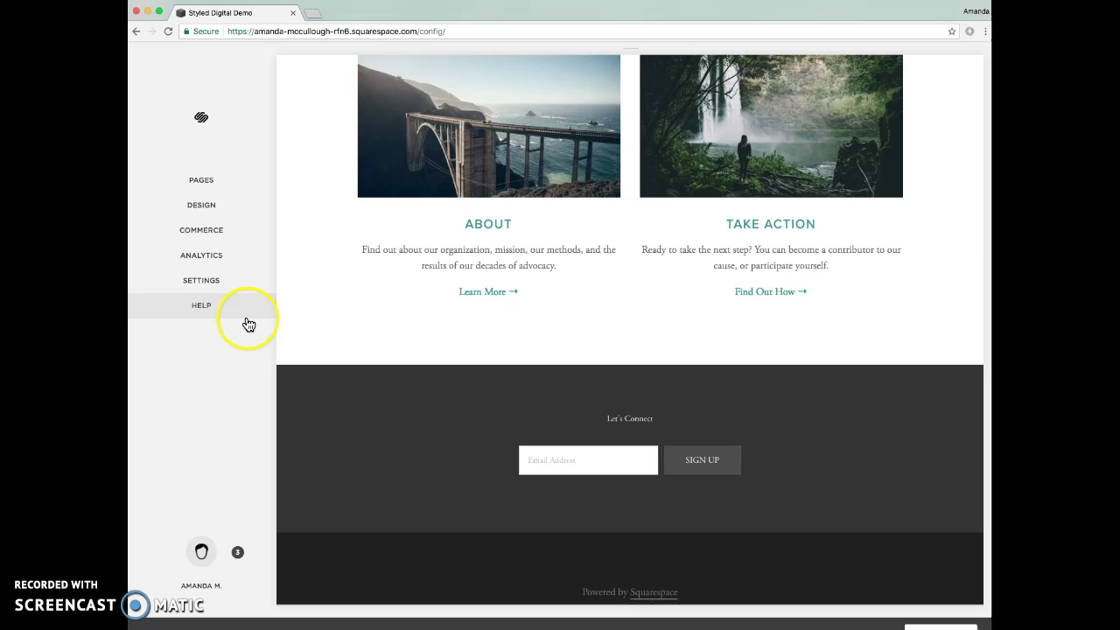
- Add and save custom CSS giving .pre-footer .footer-inner and .pre-footer-inner max-width:none, and .pre-footer-inner .sqs-layout padding:0
click(219, 210)
click(195, 349)
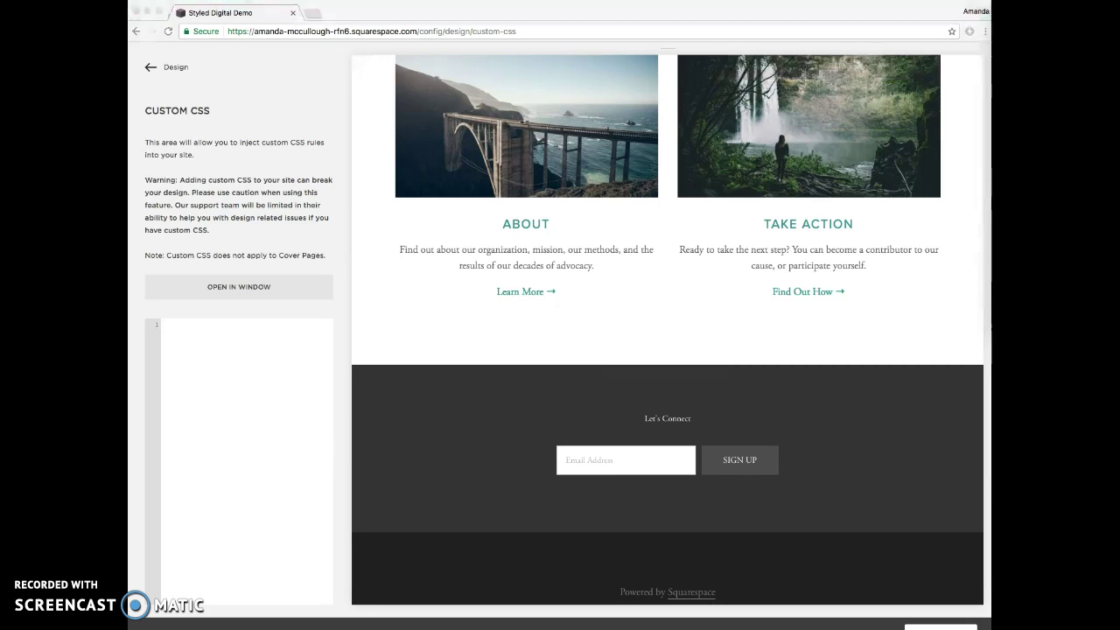
click(194, 408)
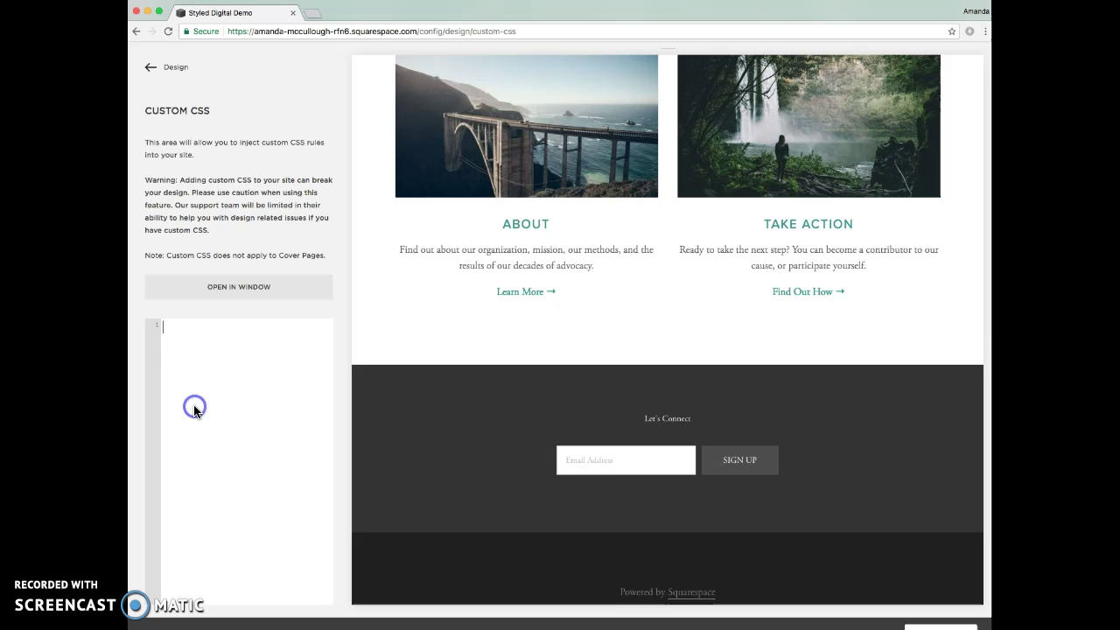
text(.pre-footer .footer-inner, .pre-footer-inner {max-width:none;} .pre-footer-inner .sqs-layout {padding:0;})
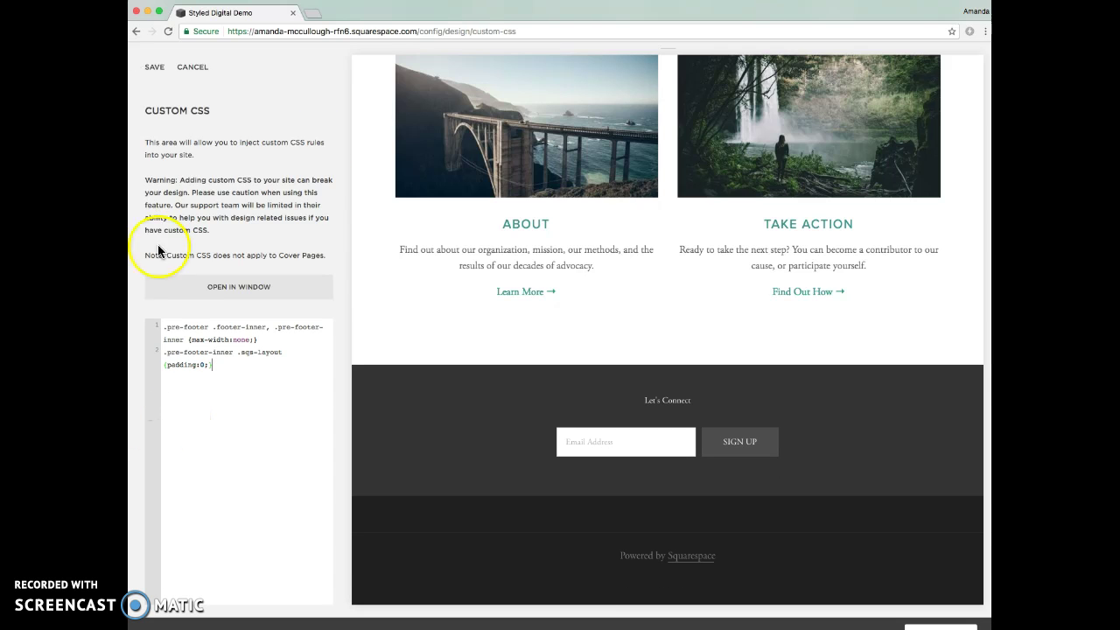
click(153, 69)
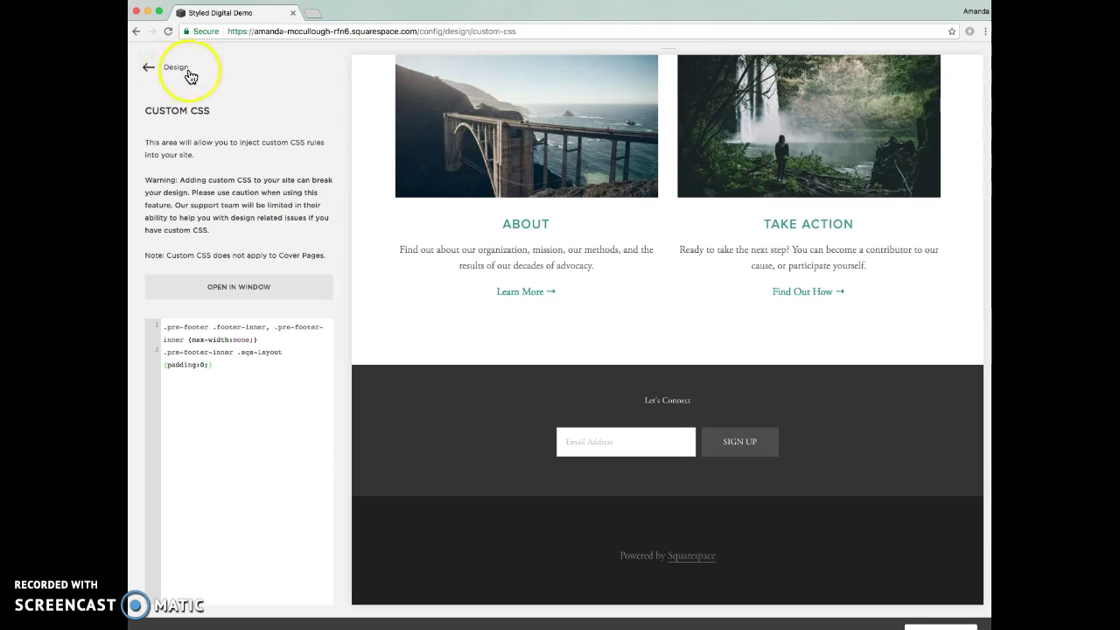
scroll(213, 271, down, 1)
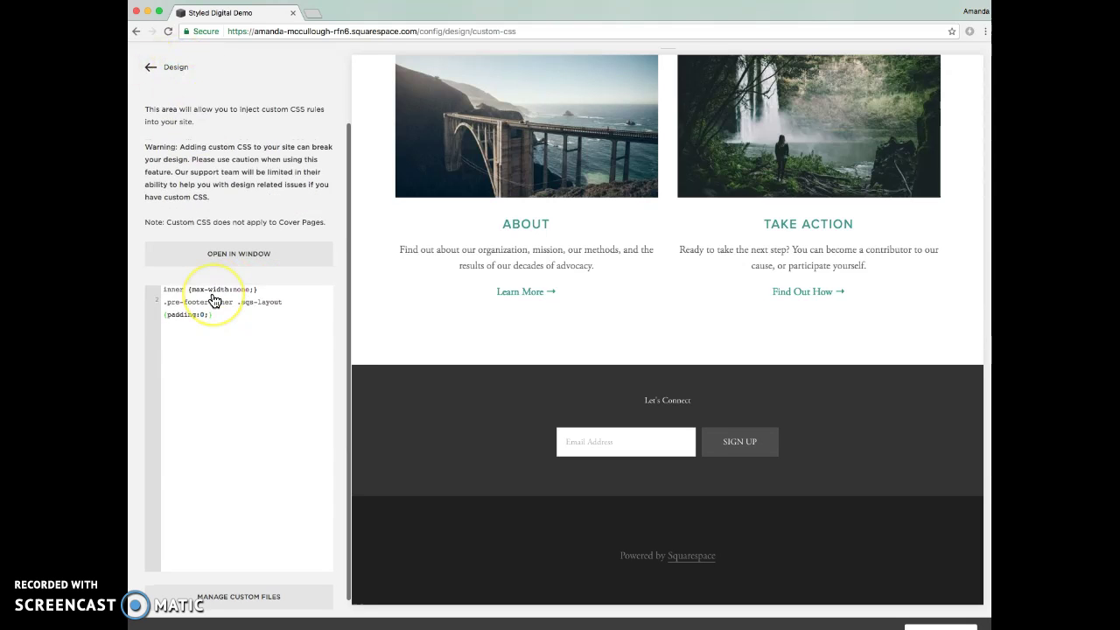
scroll(215, 293, up, 1)
click(177, 70)
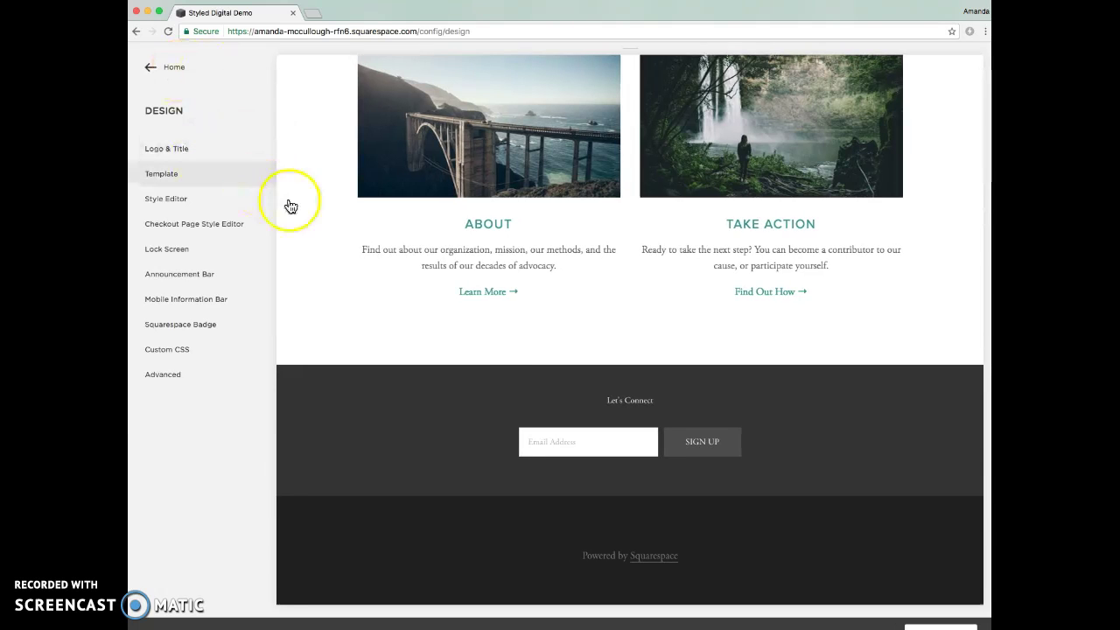
- Review the home page preview from the banner area down to the newsletter form in the pre-footer
scroll(539, 394, up, 2)
scroll(539, 393, down, 2)
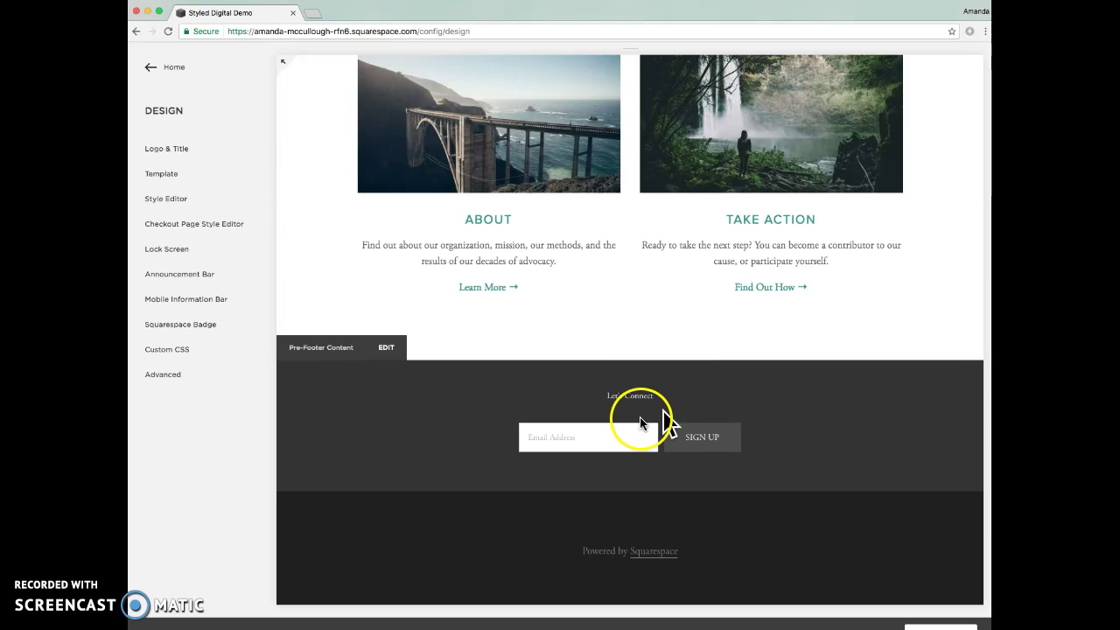
scroll(646, 423, up, 1)
scroll(646, 424, up, 8)
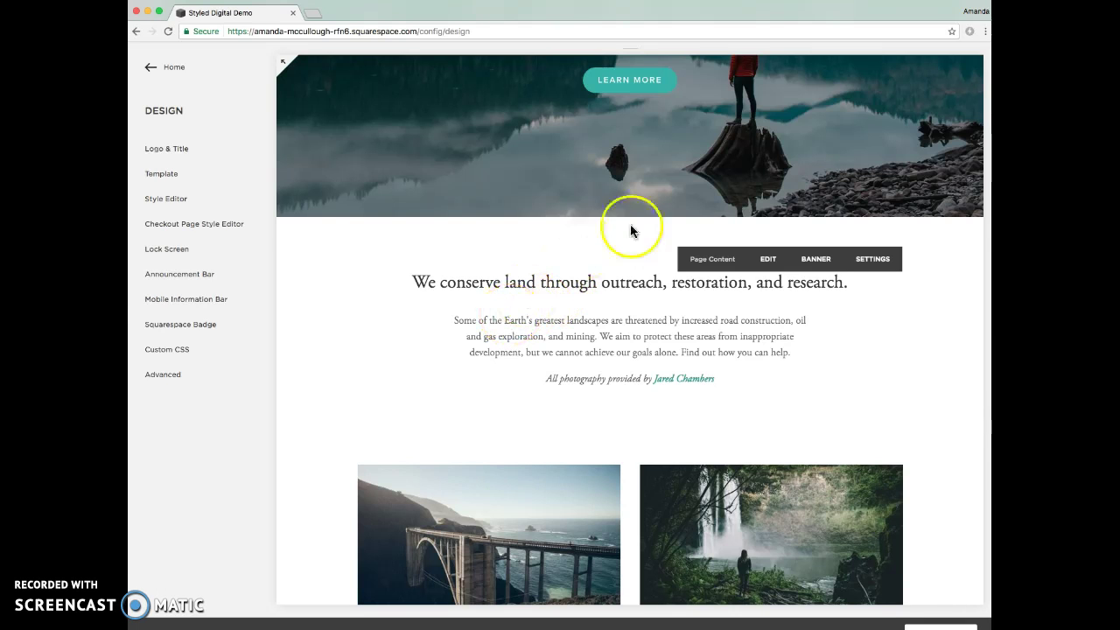
scroll(579, 252, down, 4)
scroll(578, 257, down, 5)
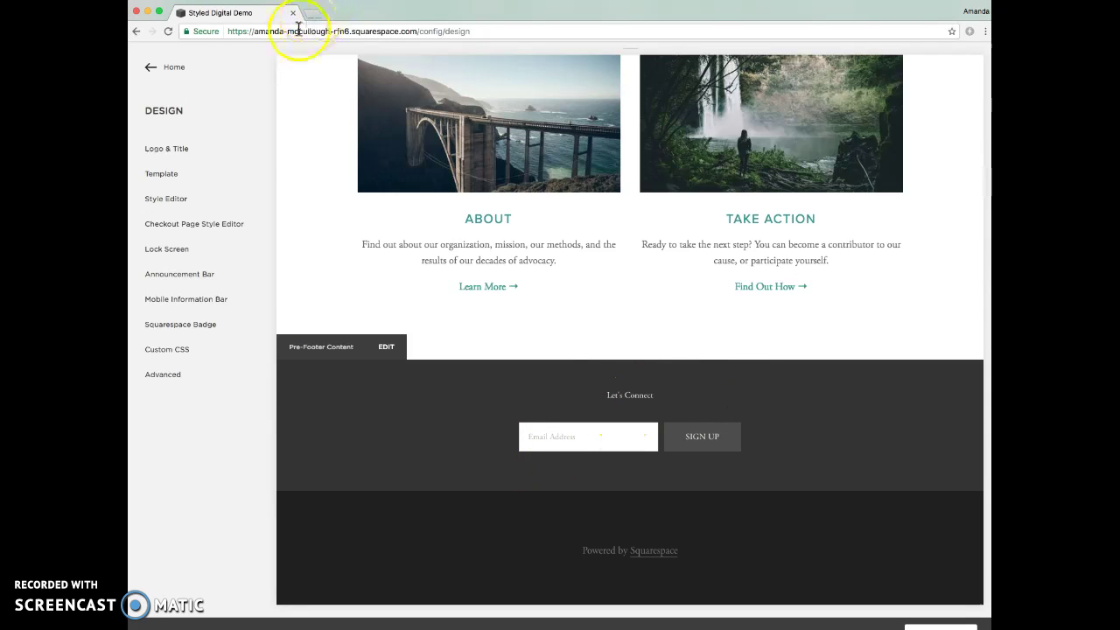
click(284, 68)
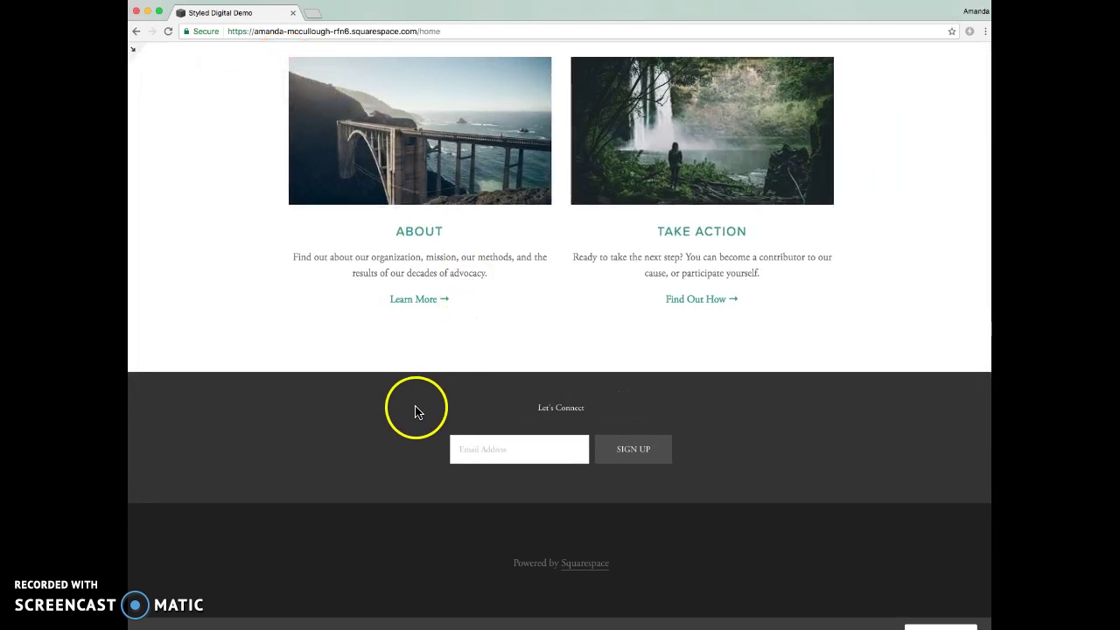
right_click(417, 411)
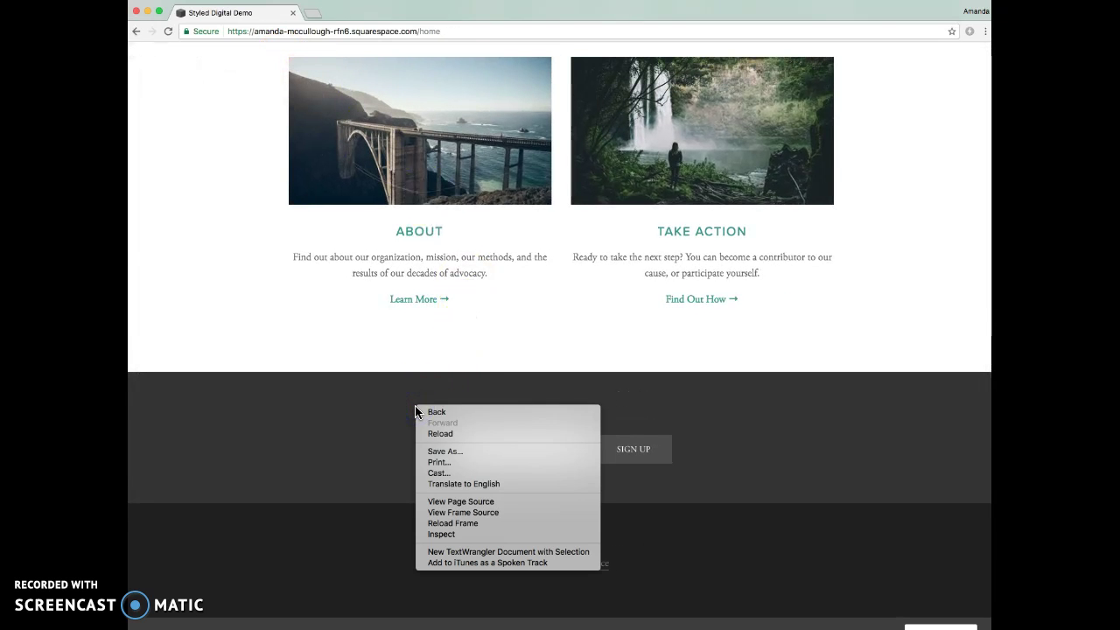
click(446, 535)
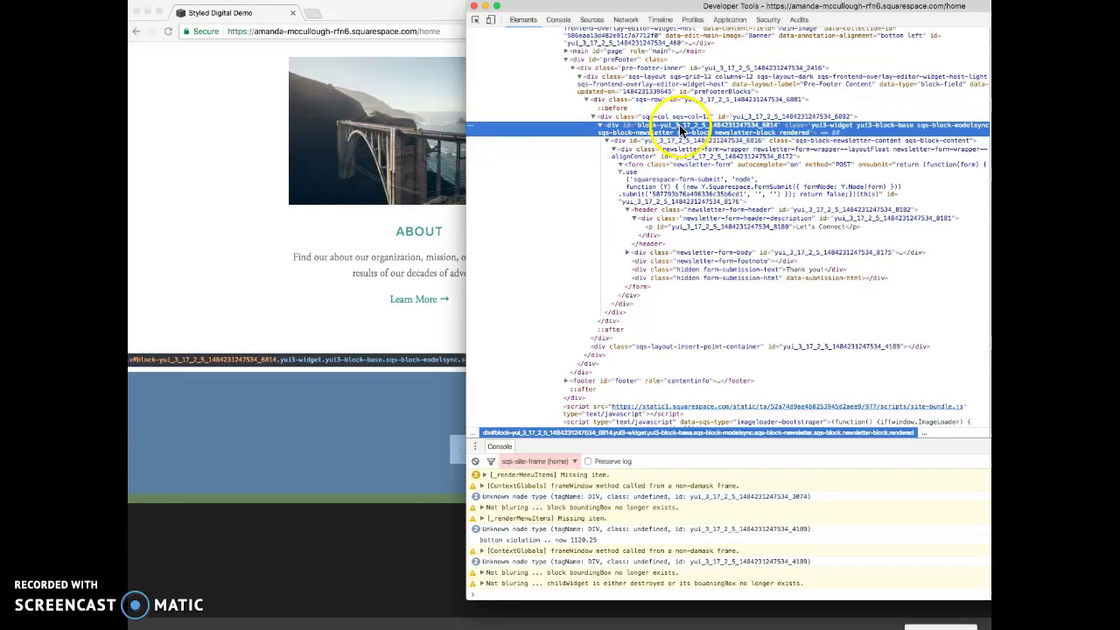
double_click(670, 124)
key(super+c)
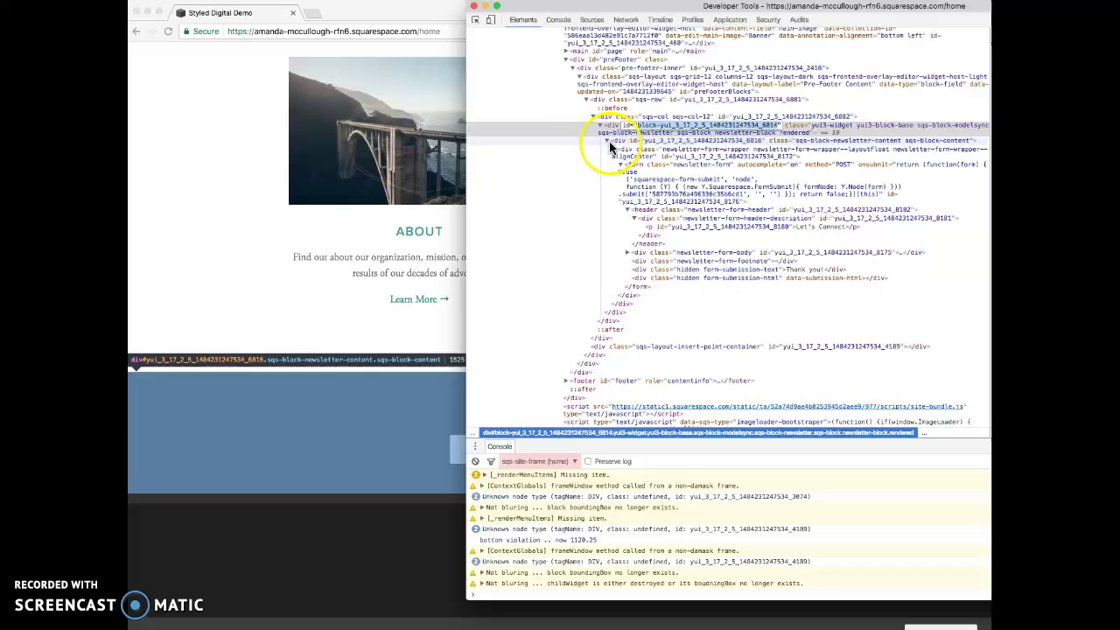
click(508, 23)
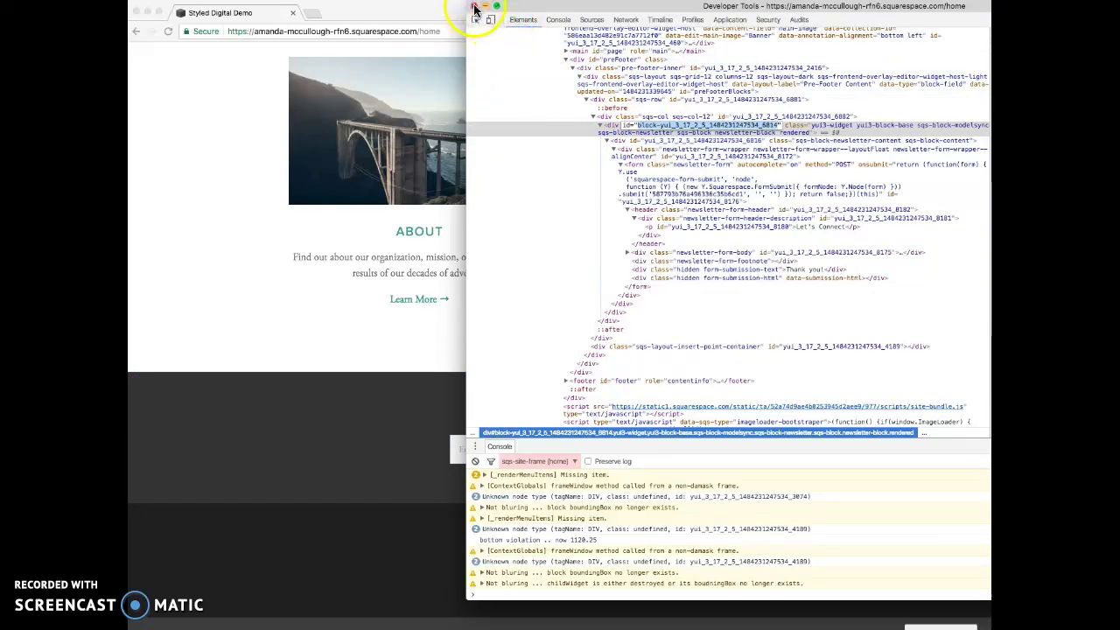
click(475, 7)
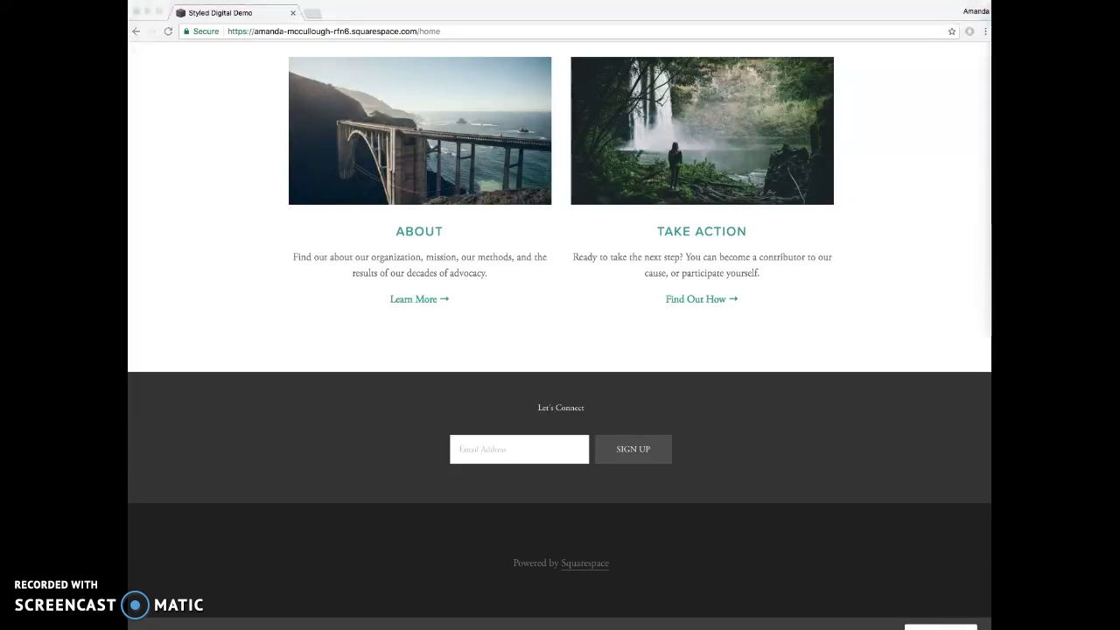
- Return to the site editor and open Code Injection in the advanced website settings
scroll(417, 249, up, 7)
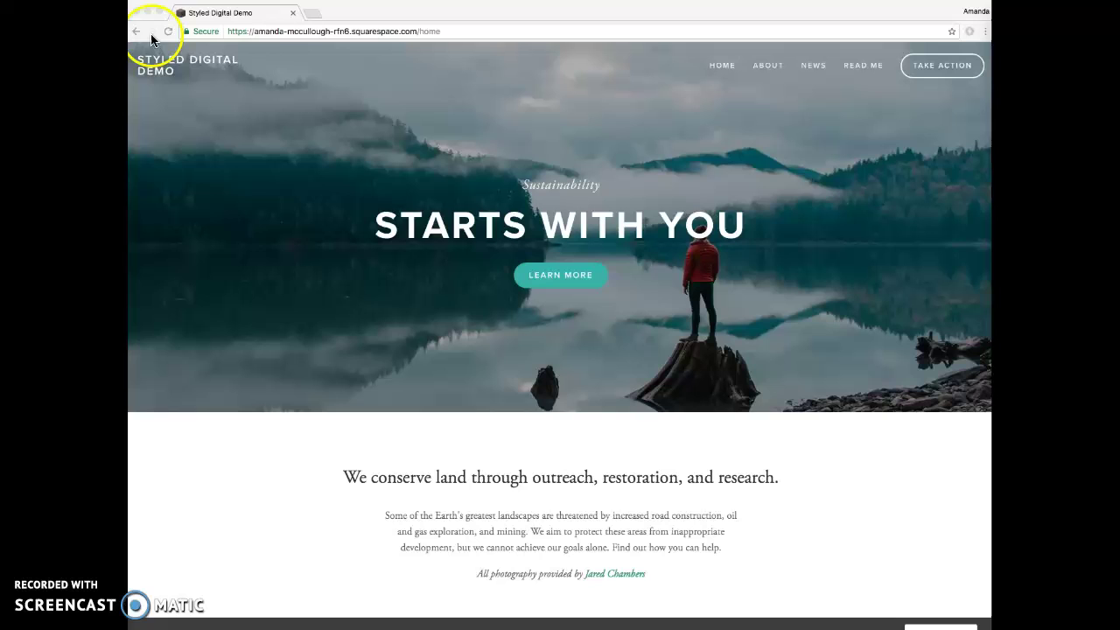
click(140, 32)
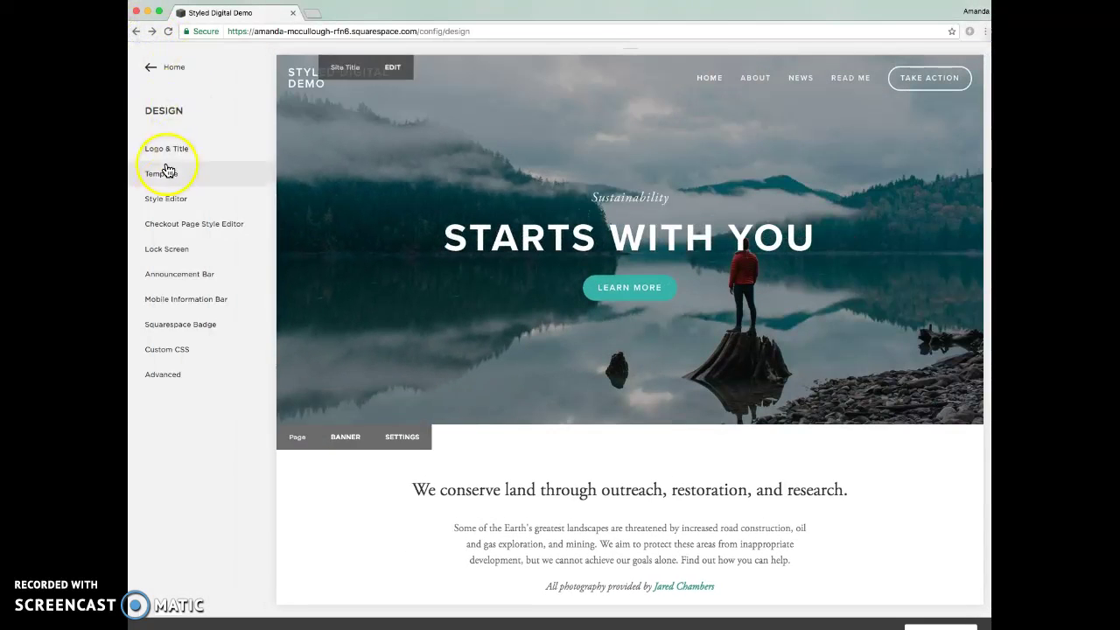
click(174, 70)
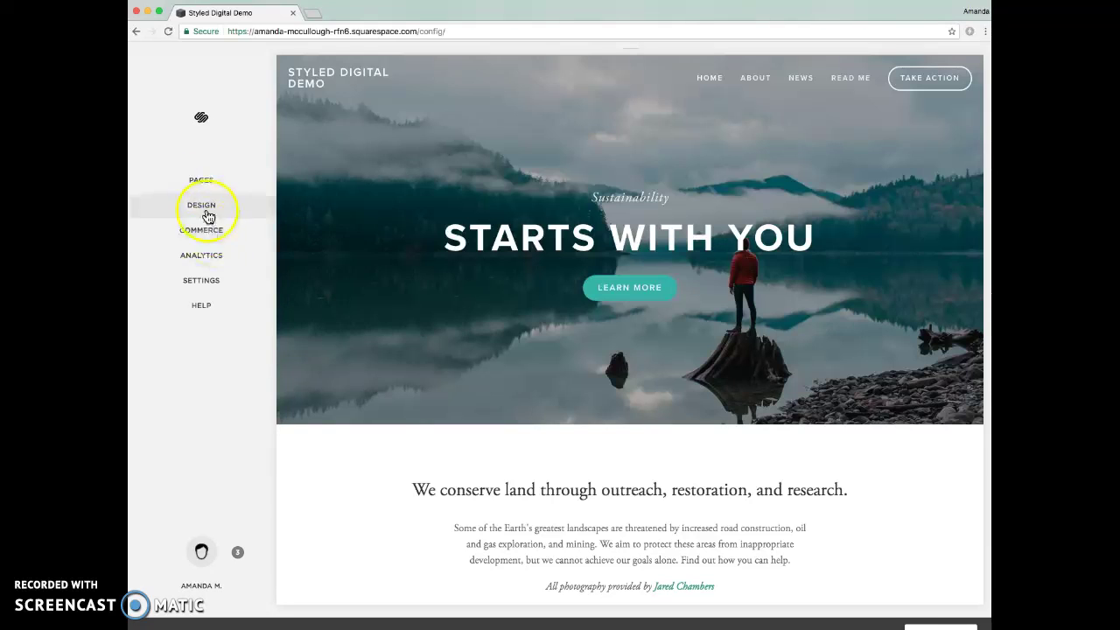
click(200, 282)
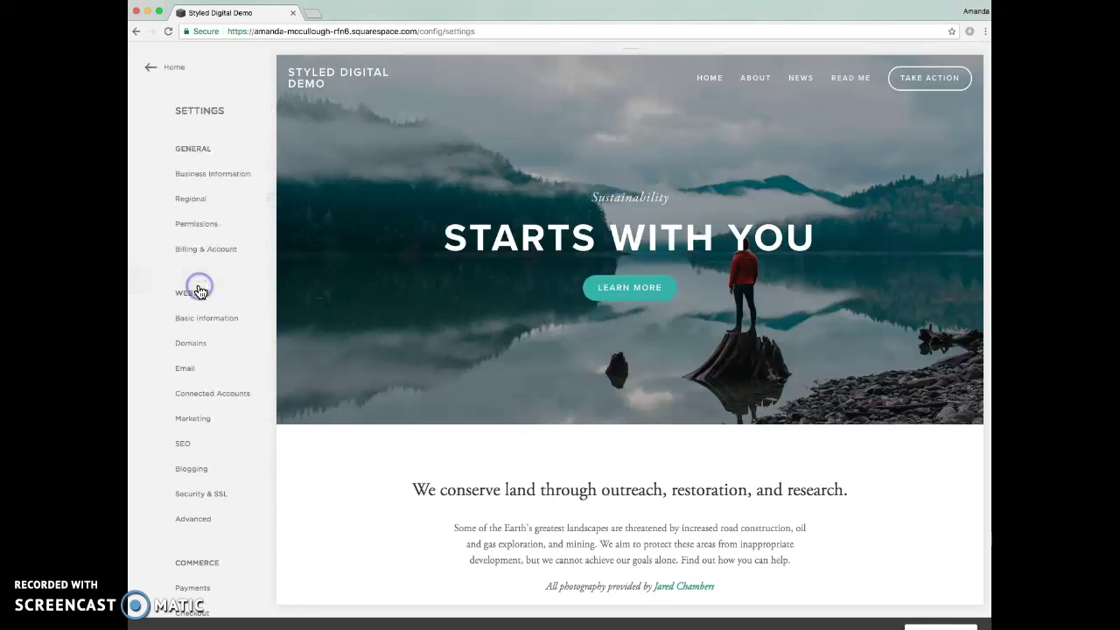
scroll(198, 293, down, 2)
scroll(197, 288, down, 2)
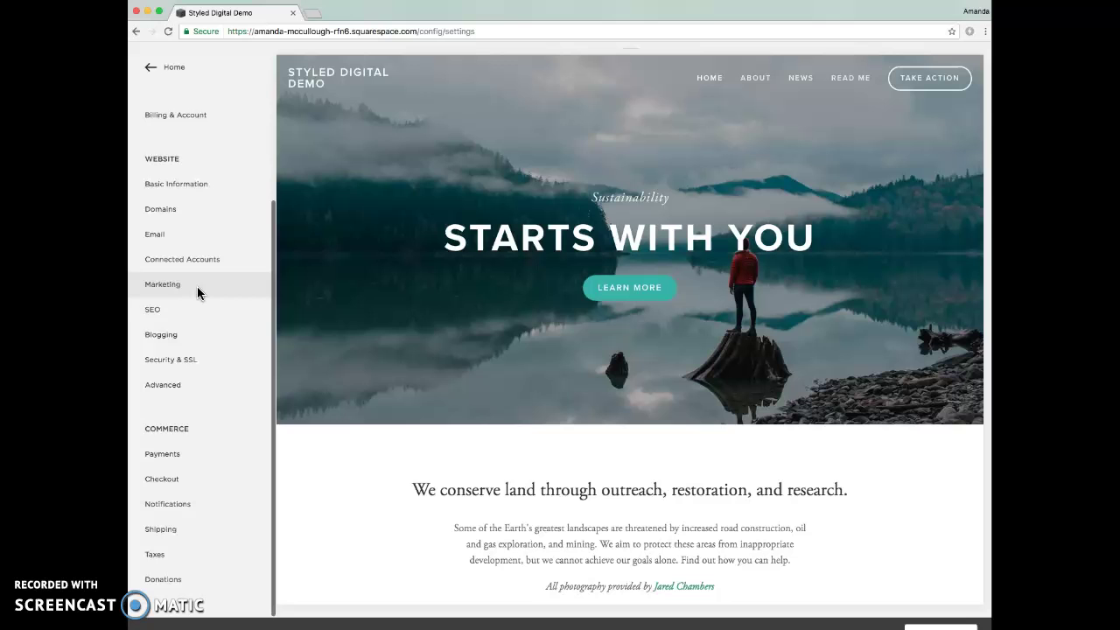
click(180, 382)
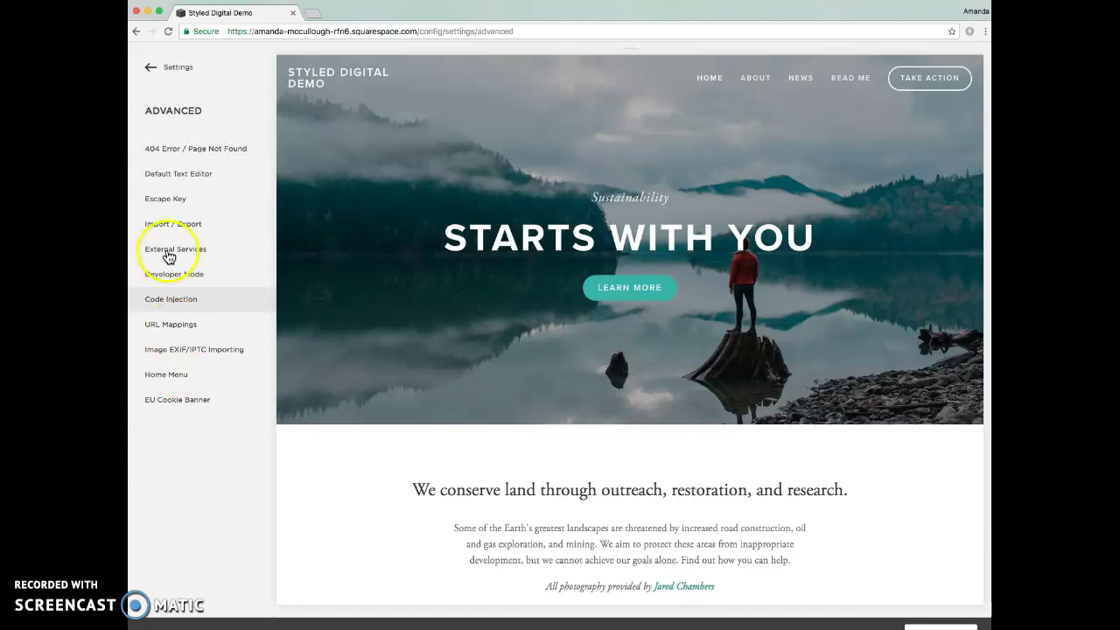
click(172, 301)
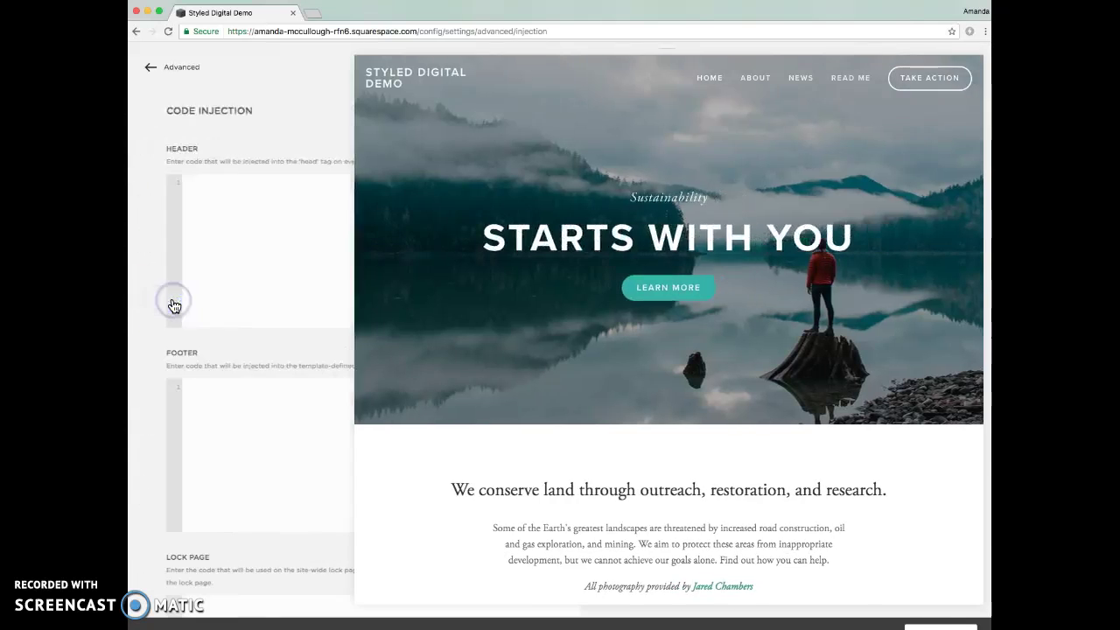
- Paste the copied newsletter block ID and, below it, the insertBefore script into the footer code
click(201, 401)
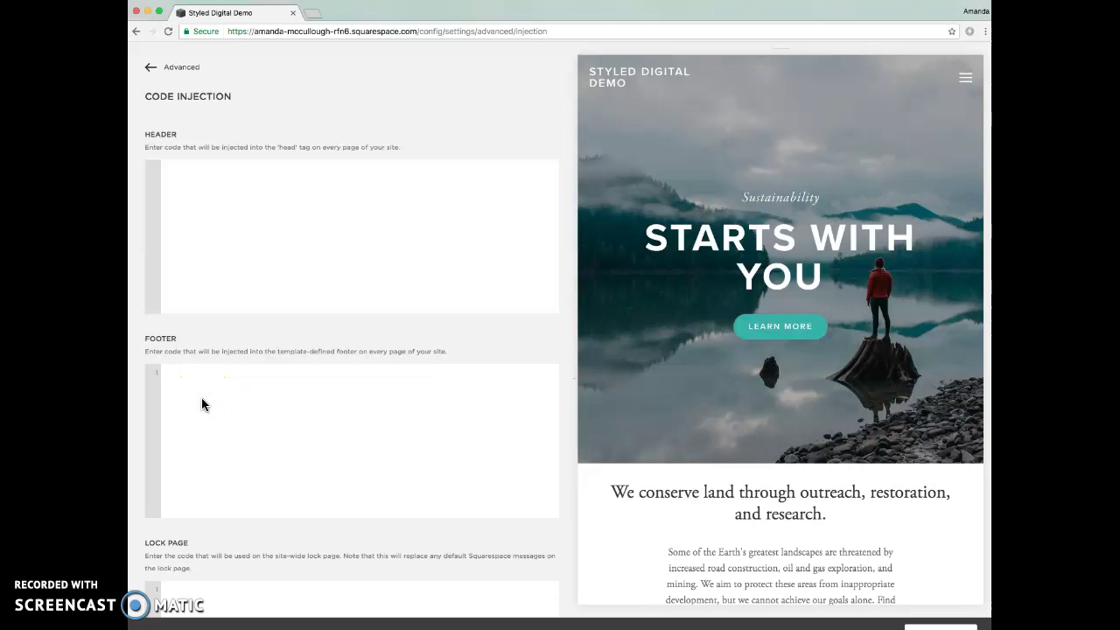
key(super+v)
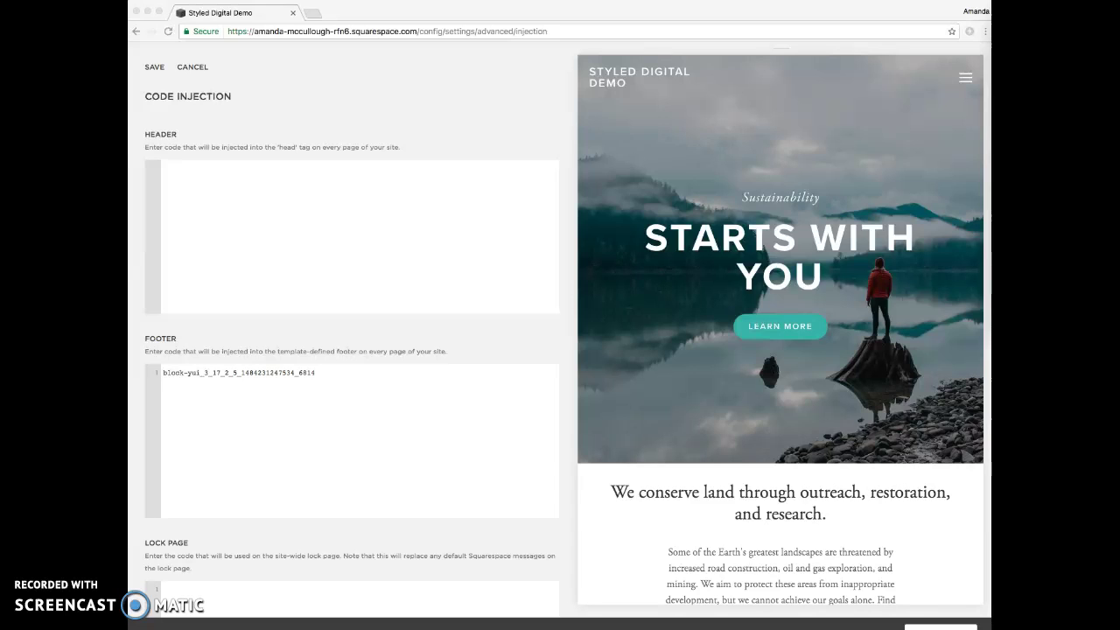
click(318, 446)
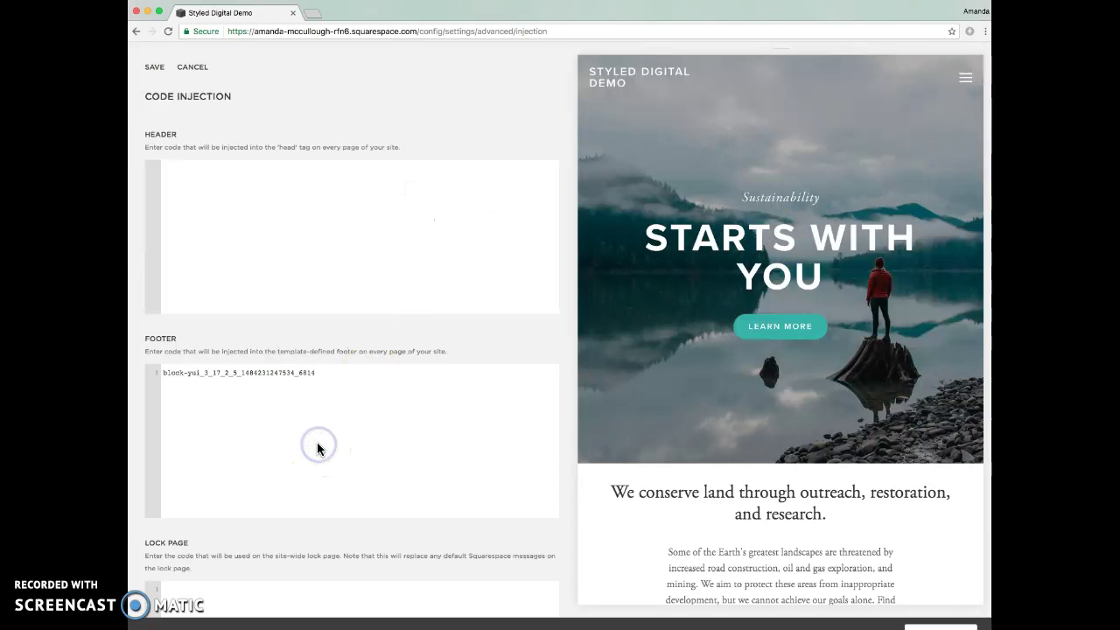
key(ctrl+v)
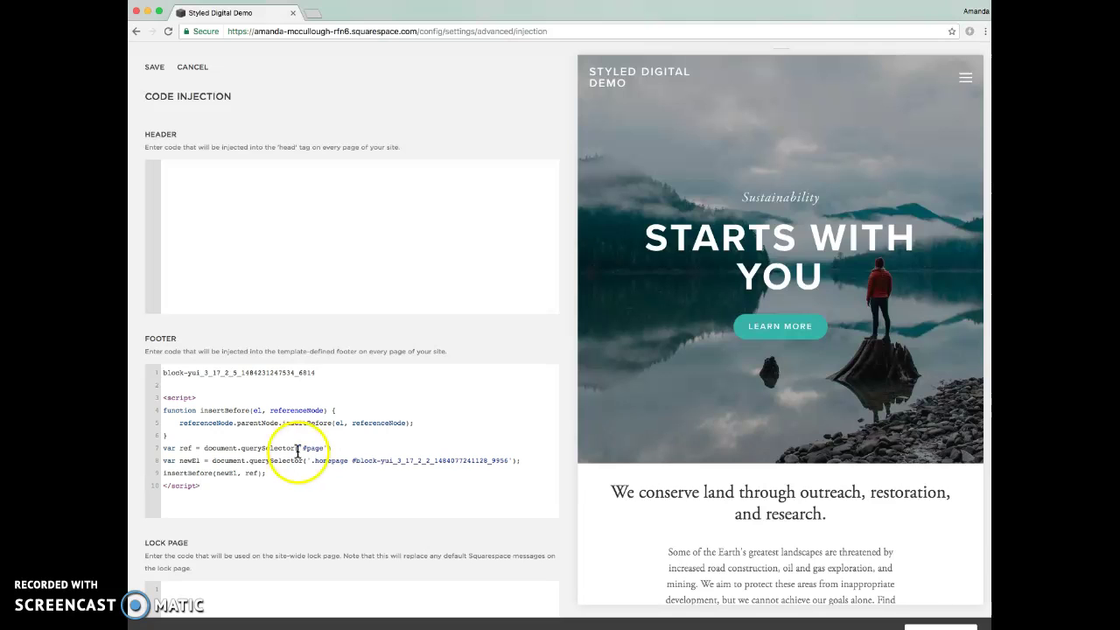
- Move the pasted block ID into the script's newEl selector in place of the old ID, remove the blank lines above the script and save
double_click(246, 371)
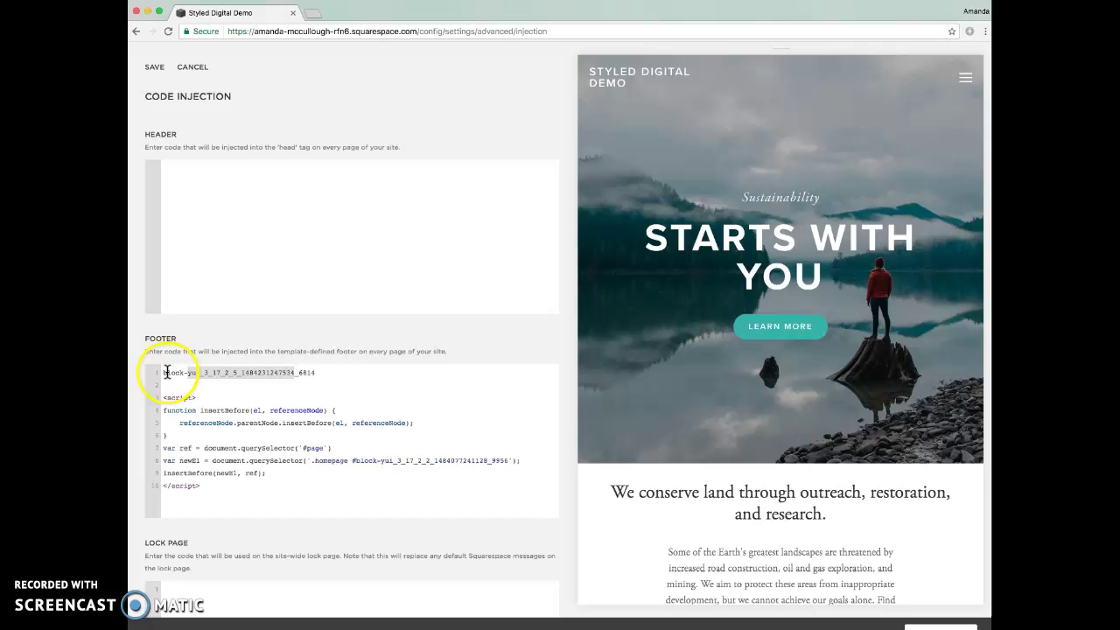
drag(151, 373, 301, 373)
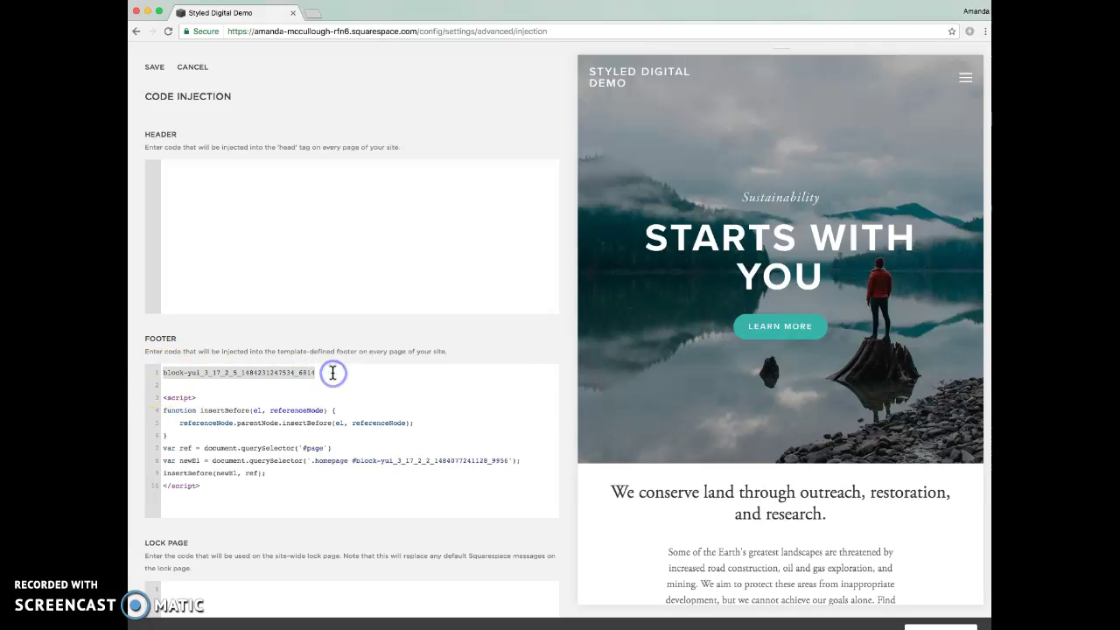
key(ctrl+x)
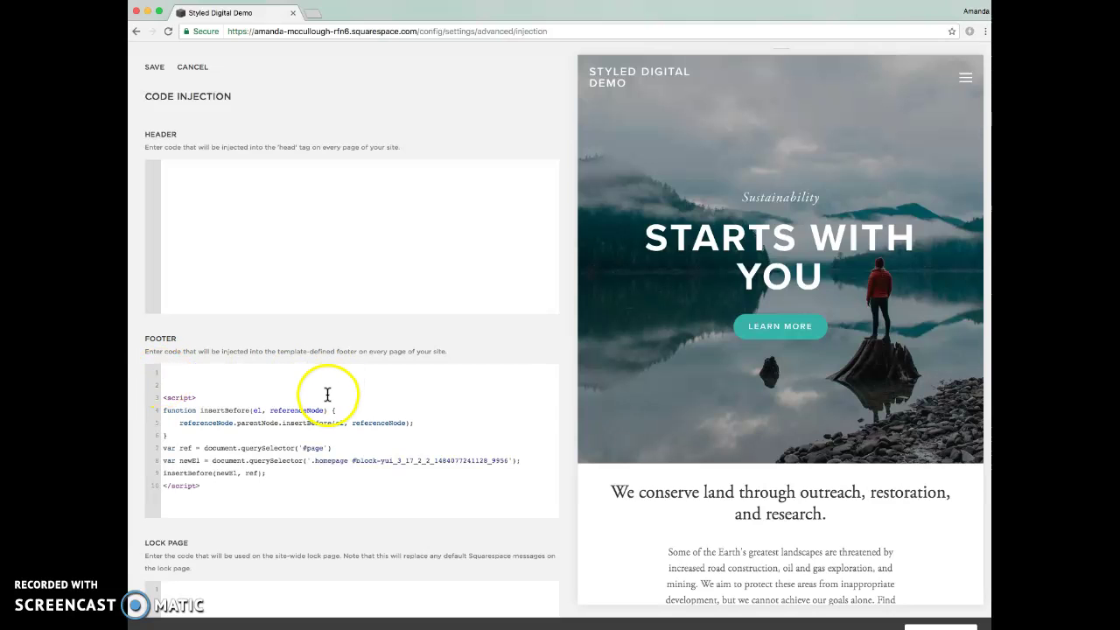
click(355, 461)
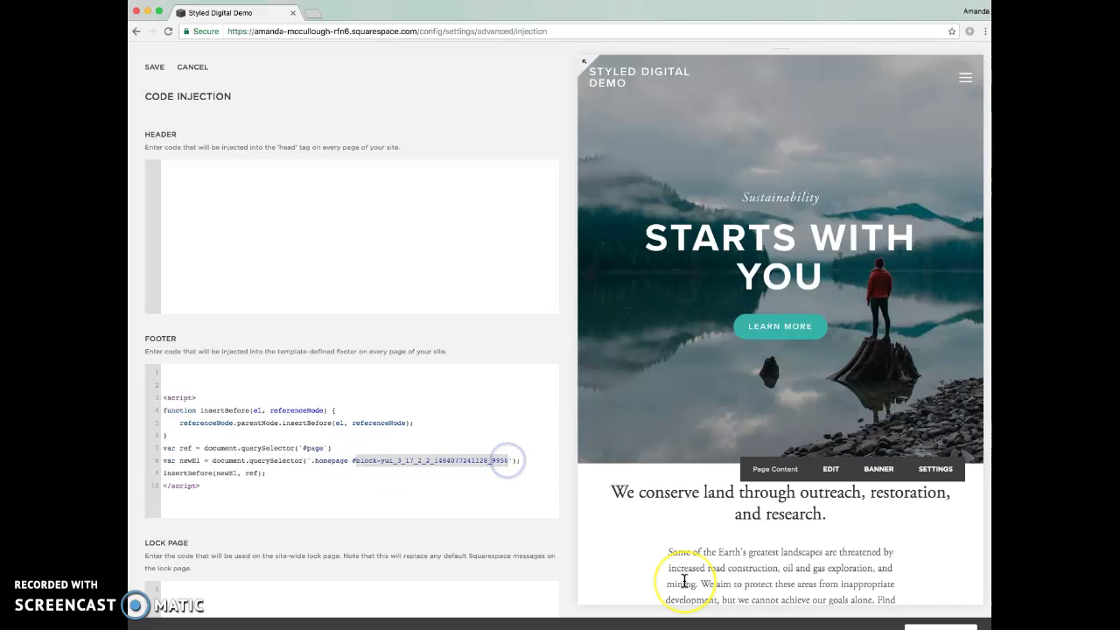
key(ctrl+v)
click(156, 70)
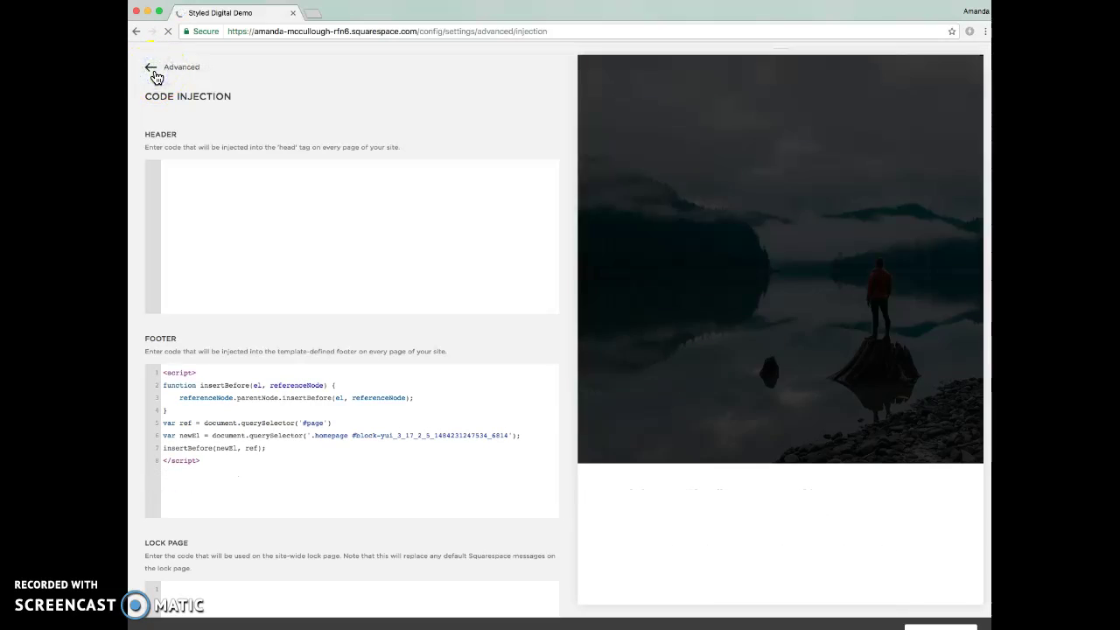
click(612, 274)
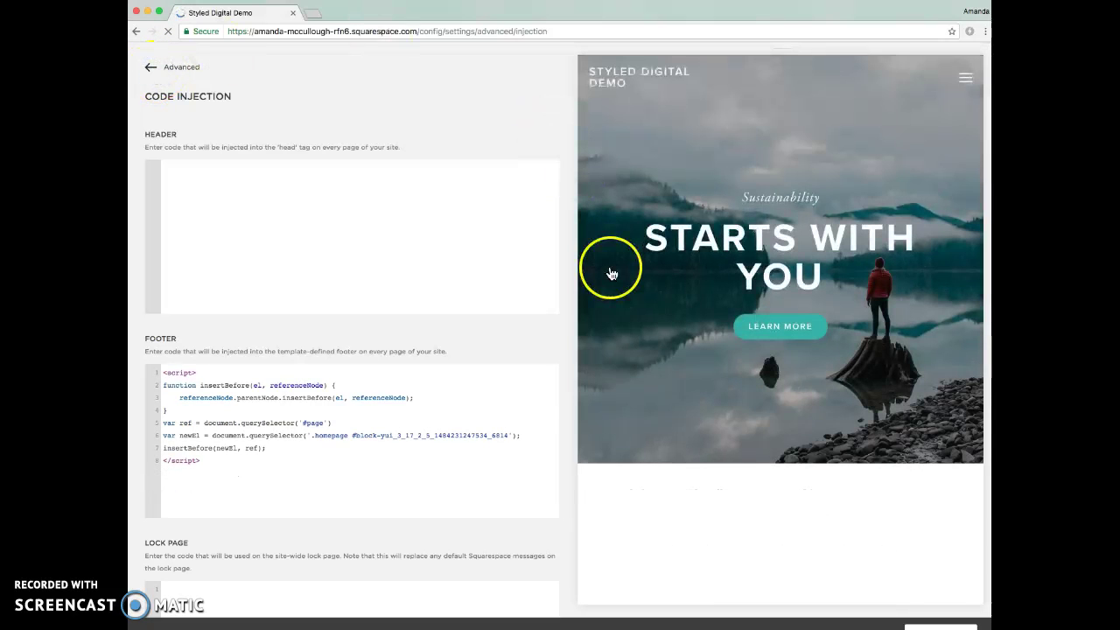
- Leave the code injection settings and check the newsletter form's placement in the home page preview
click(177, 70)
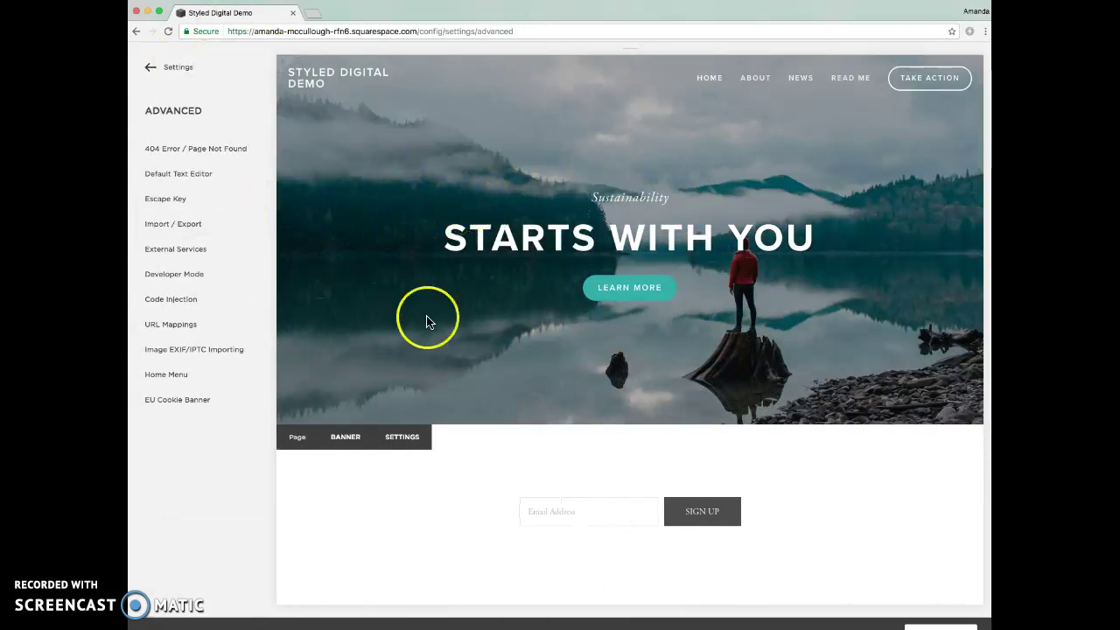
scroll(426, 319, down, 4)
scroll(426, 320, down, 2)
scroll(426, 320, up, 2)
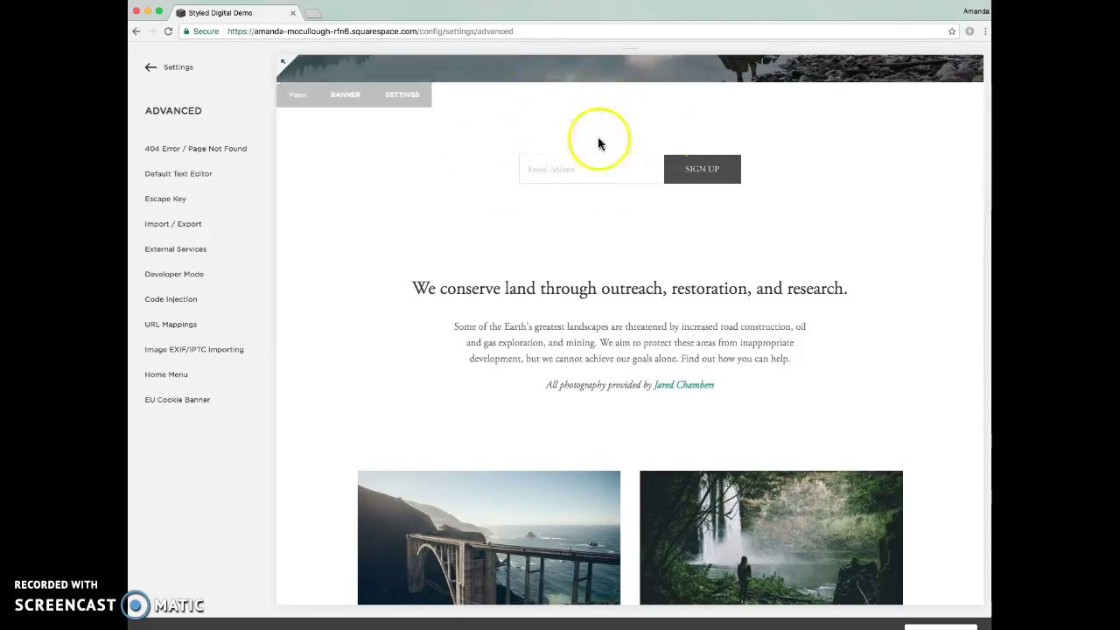
scroll(768, 195, up, 5)
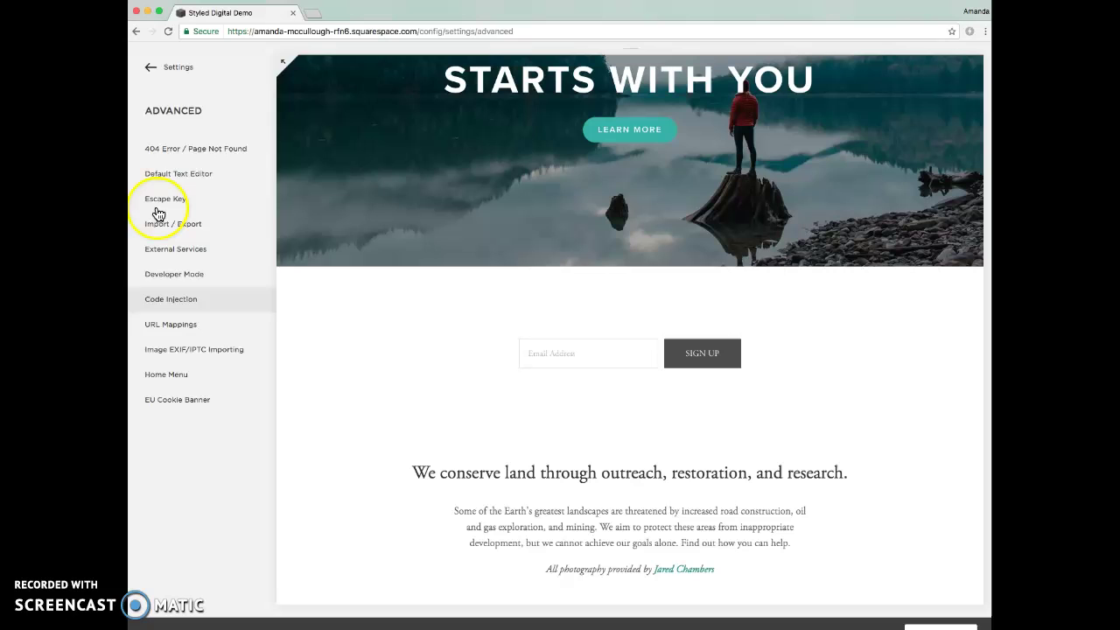
- Open the Style Editor from the Design settings and set the Newsletter Block background color to hsla(0, 0%, 0%, 0.93)
click(177, 70)
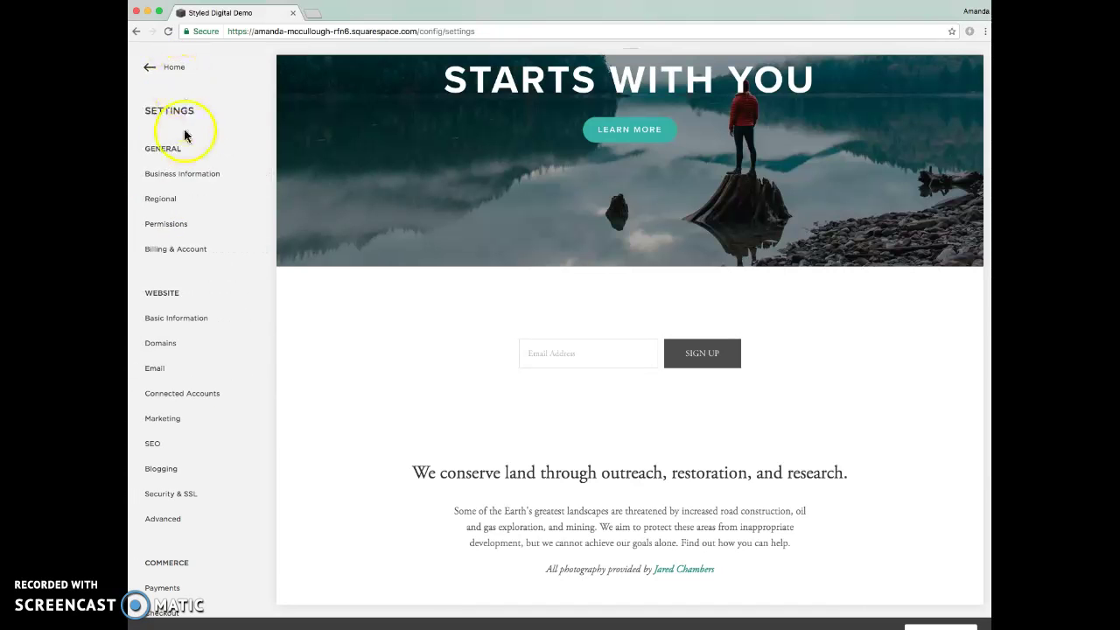
click(160, 67)
click(199, 209)
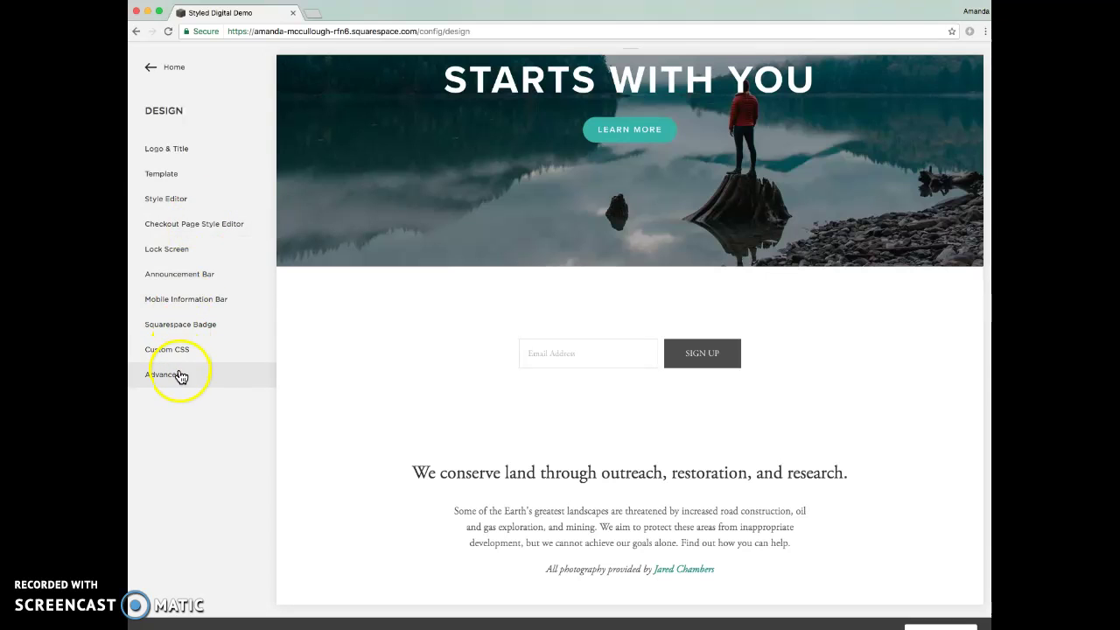
click(175, 200)
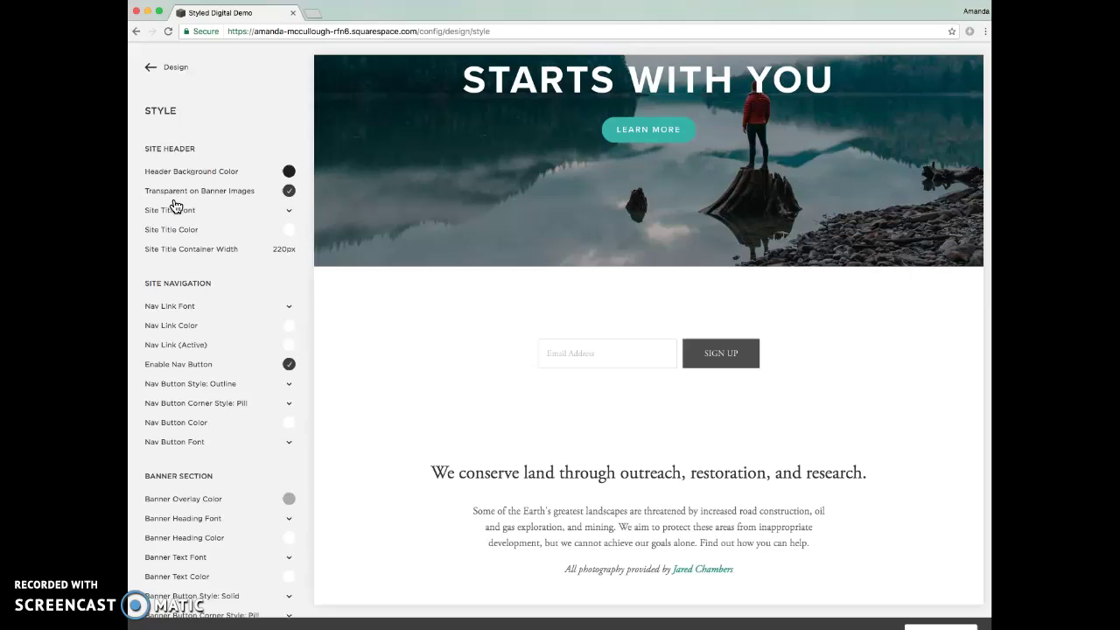
scroll(176, 205, down, 3)
scroll(175, 206, down, 8)
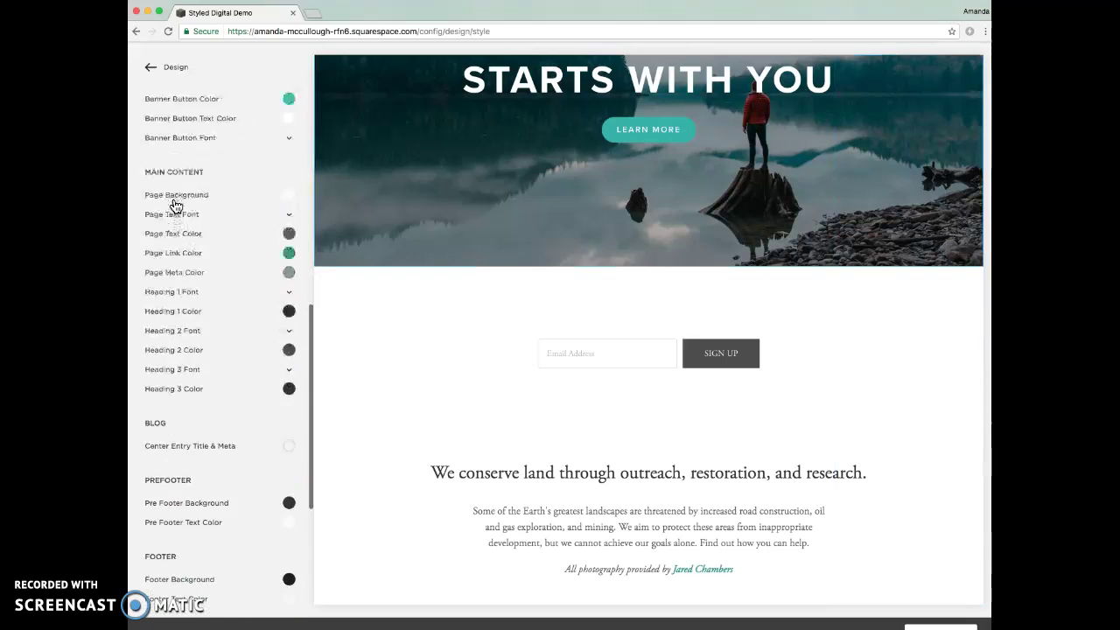
scroll(175, 205, down, 5)
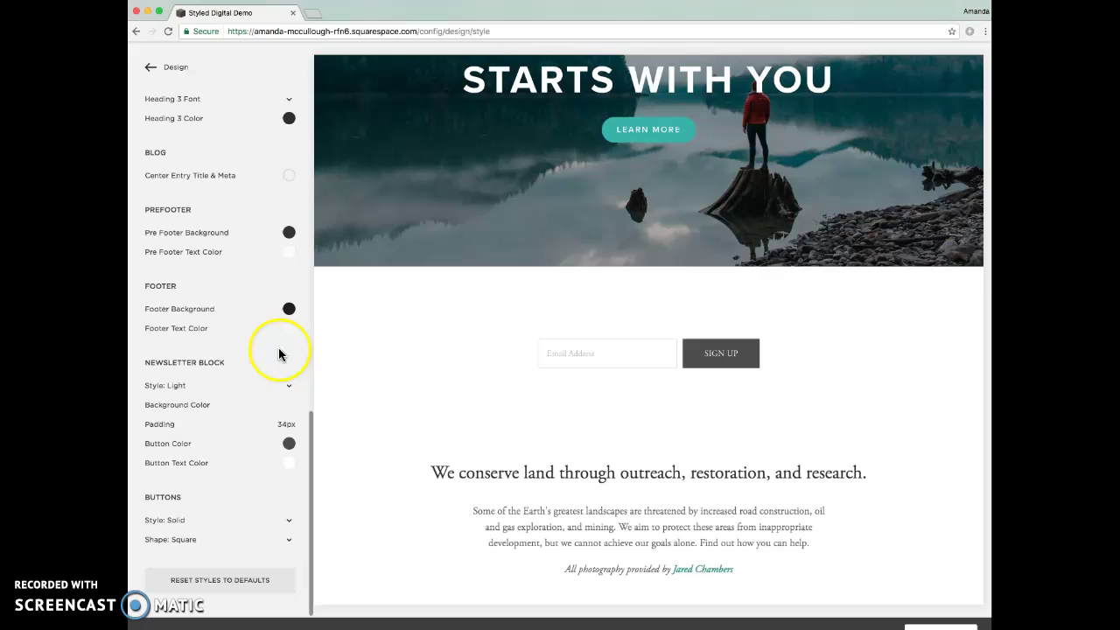
click(202, 409)
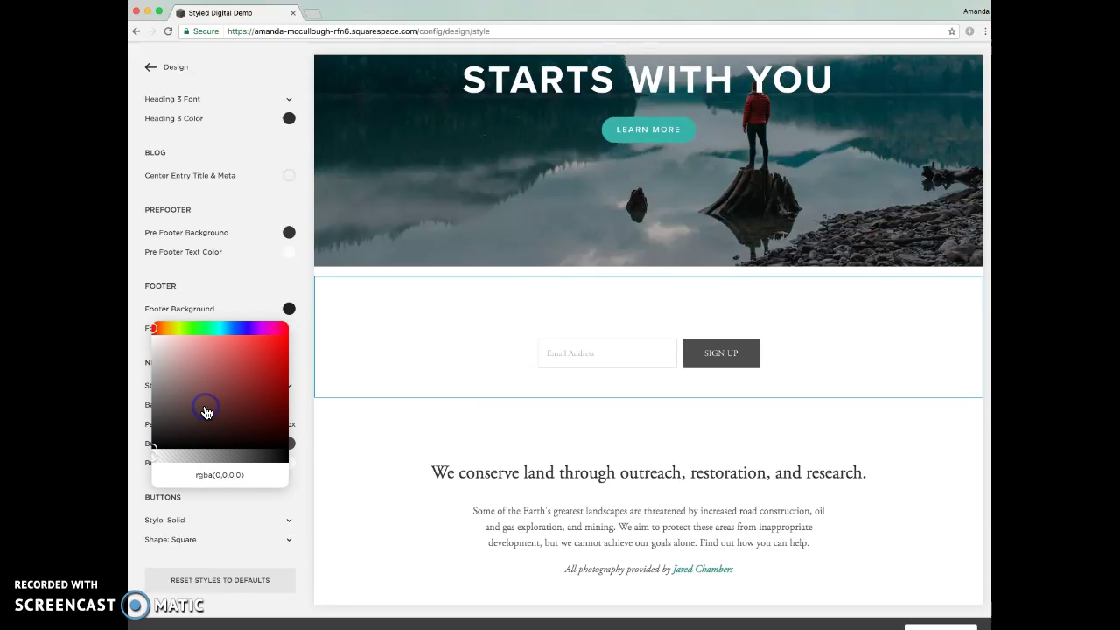
click(279, 456)
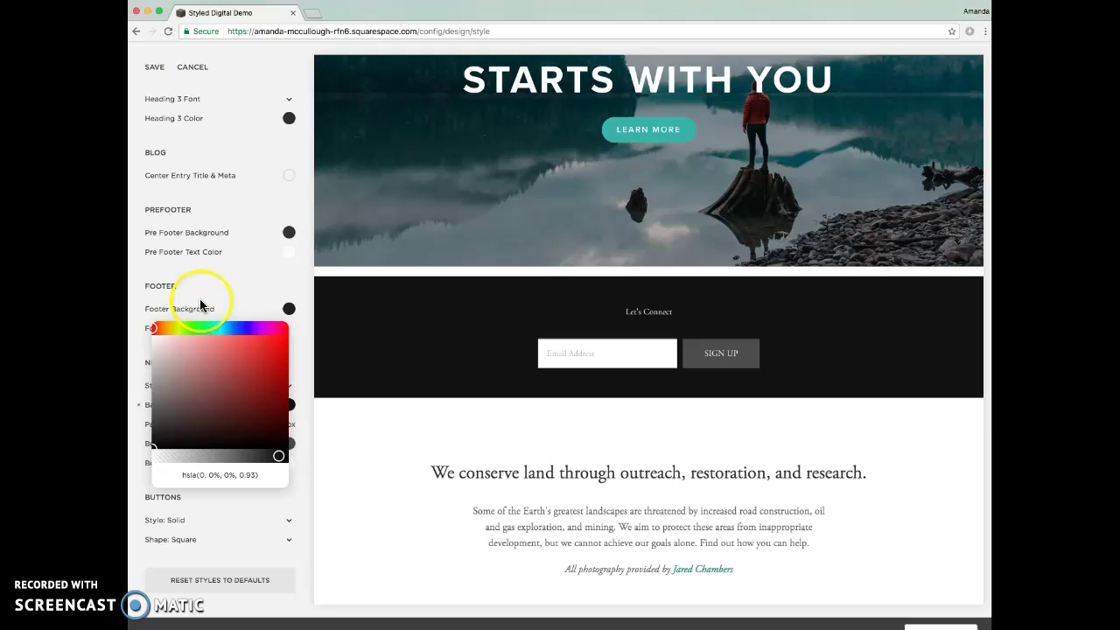
click(231, 285)
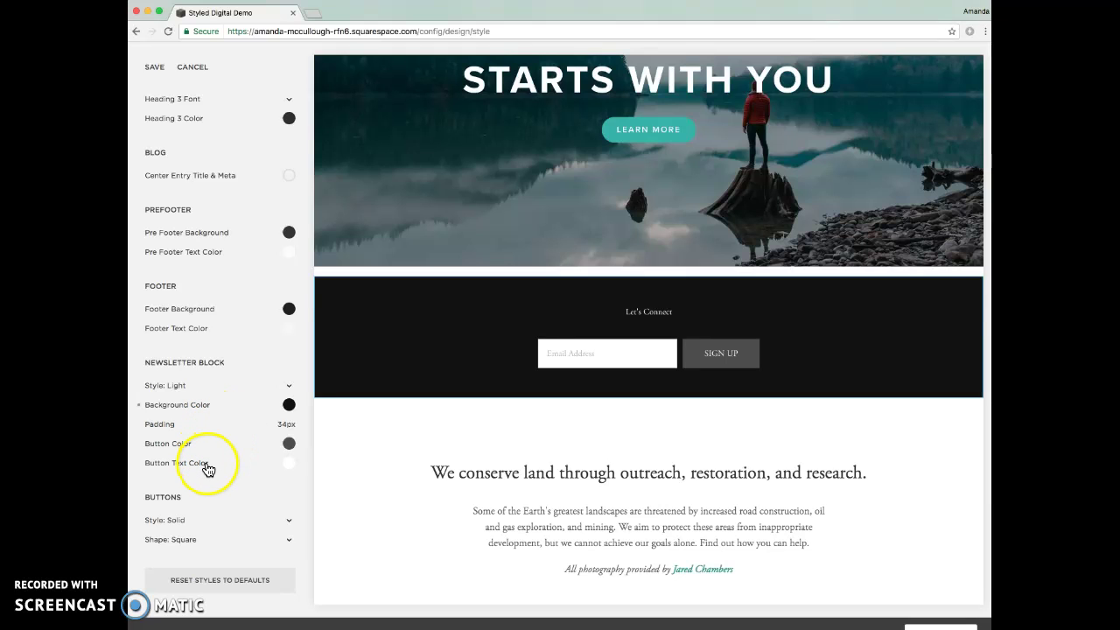
- Reduce the Newsletter Block padding to 6px and save the style changes
mouse_move(279, 423)
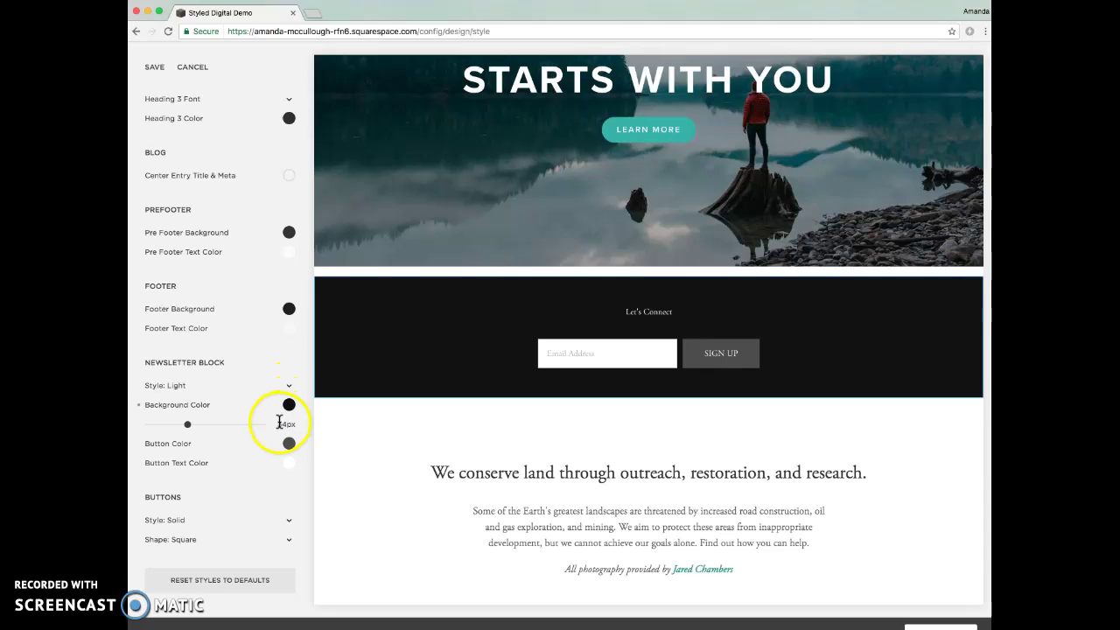
drag(188, 424, 155, 423)
click(154, 68)
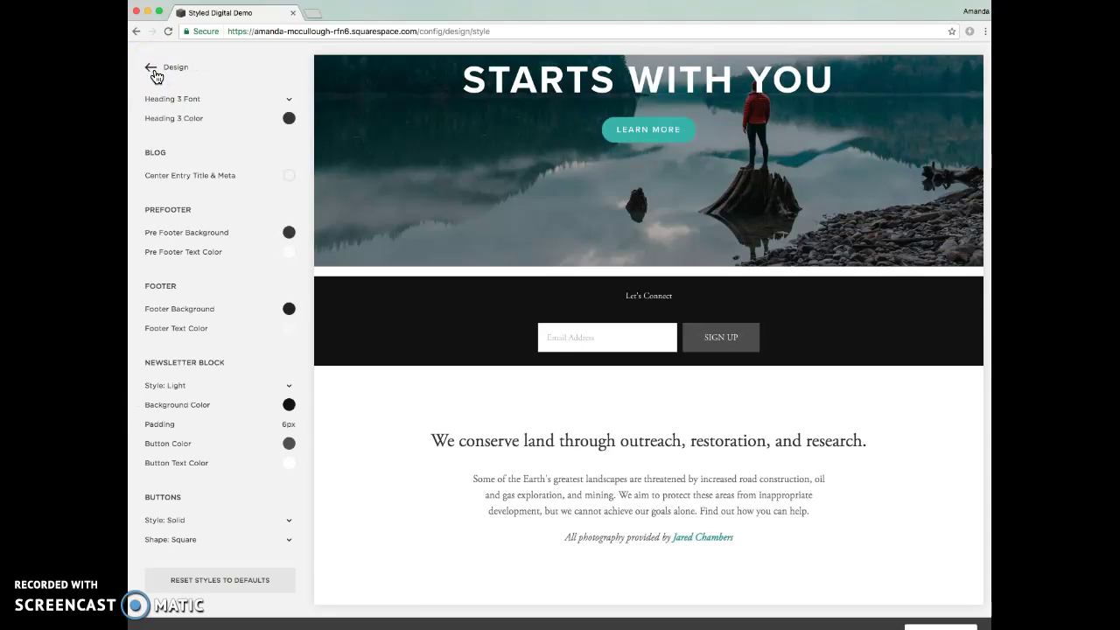
click(726, 330)
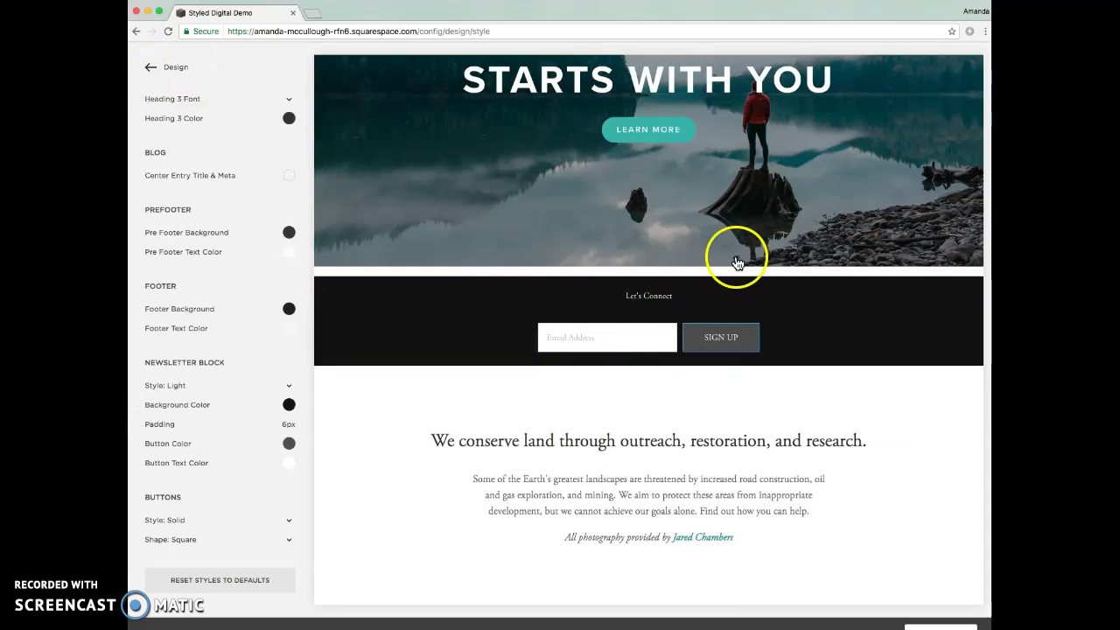
click(647, 282)
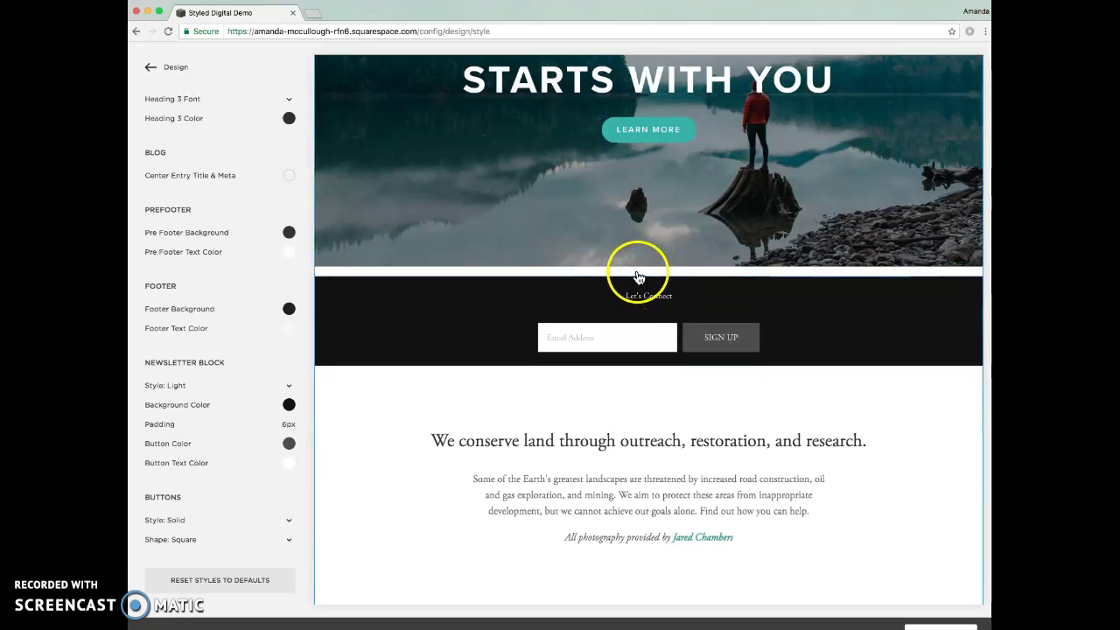
click(633, 280)
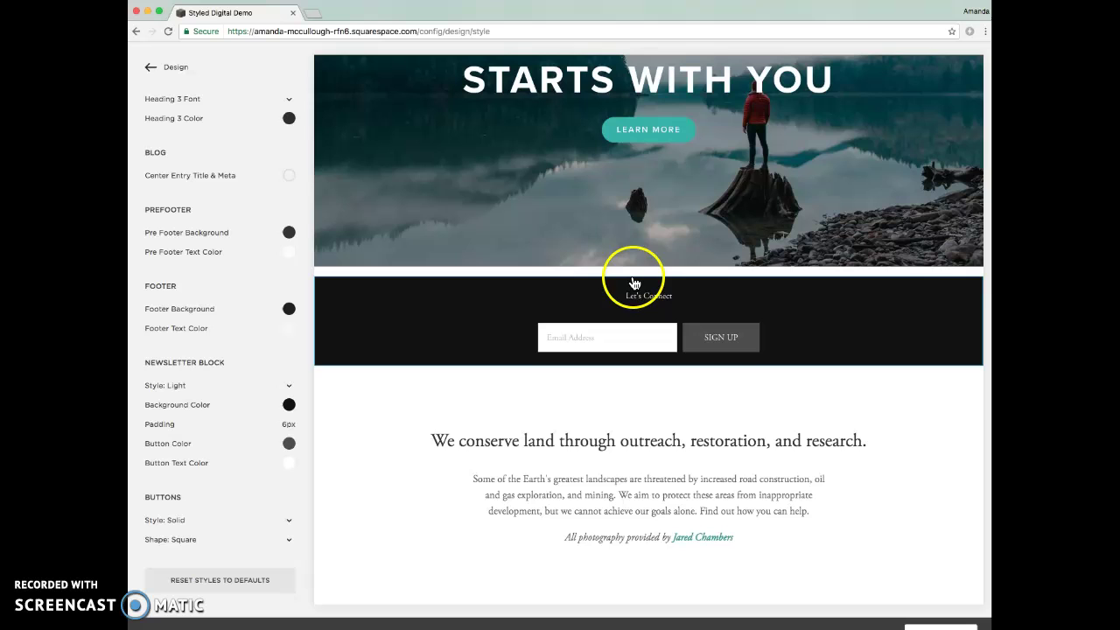
- Add newsletter rules to the Custom CSS: block padding 0, form header inline-block with auto width and 10px right margin, form body inline-block
click(178, 68)
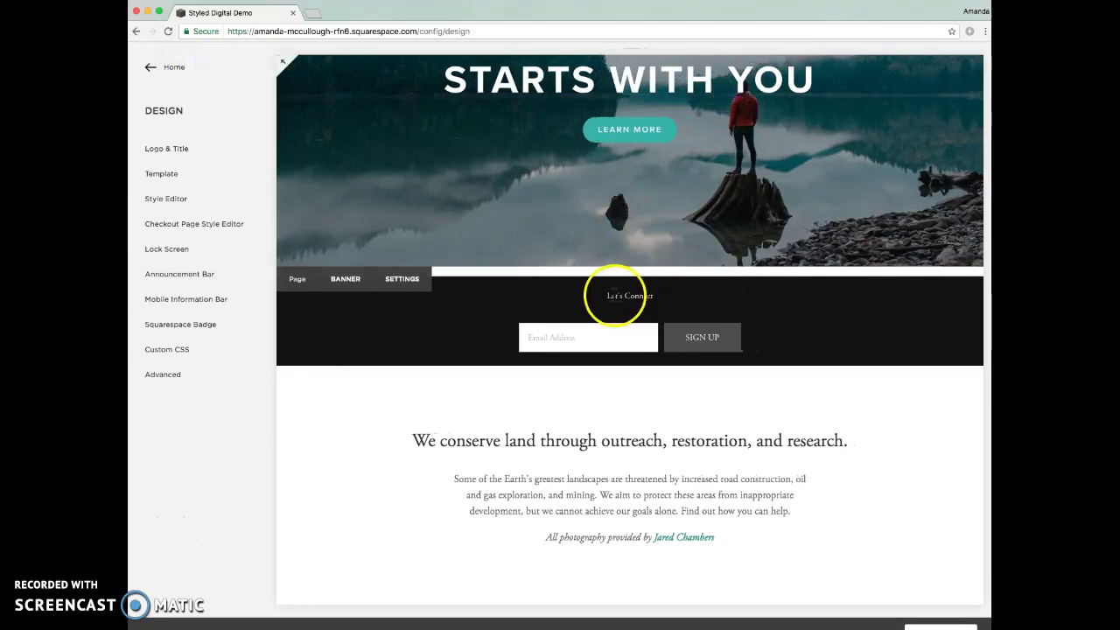
click(618, 339)
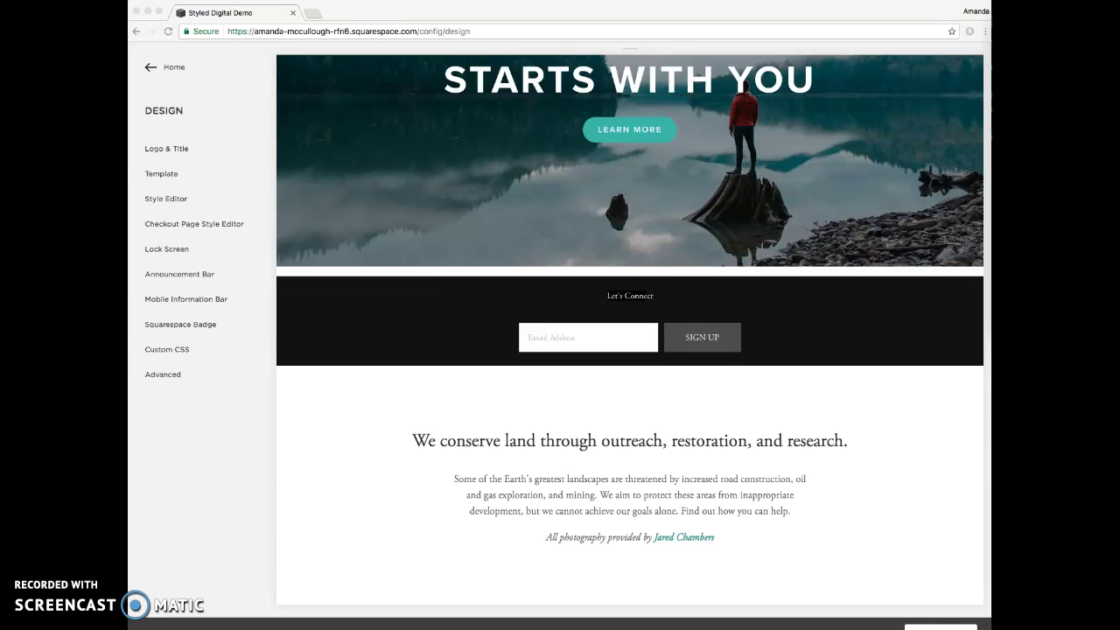
click(395, 29)
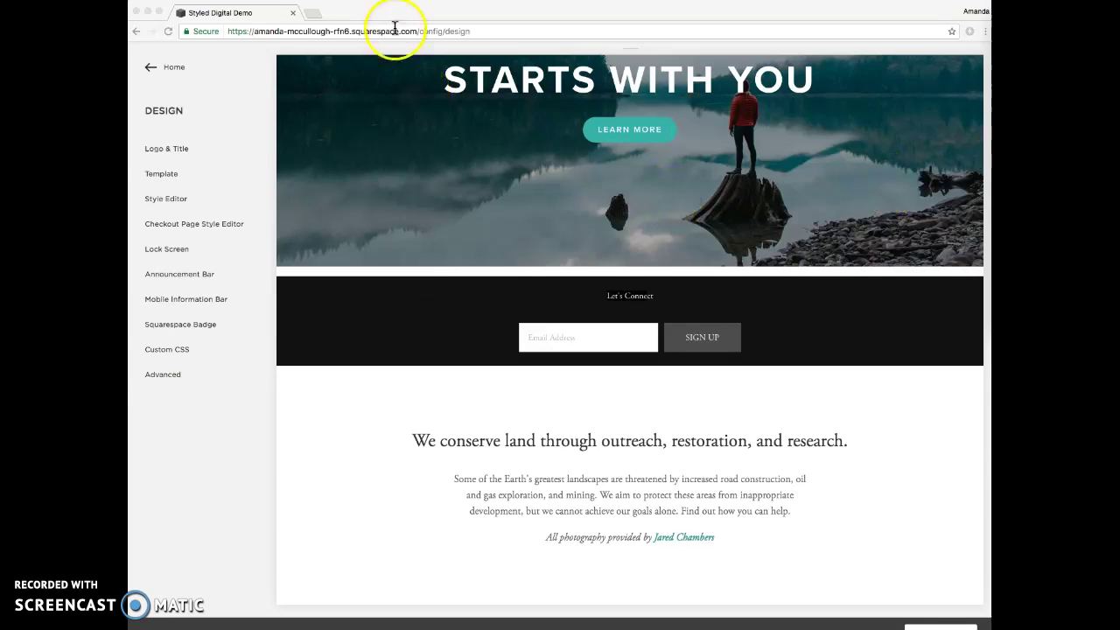
click(175, 73)
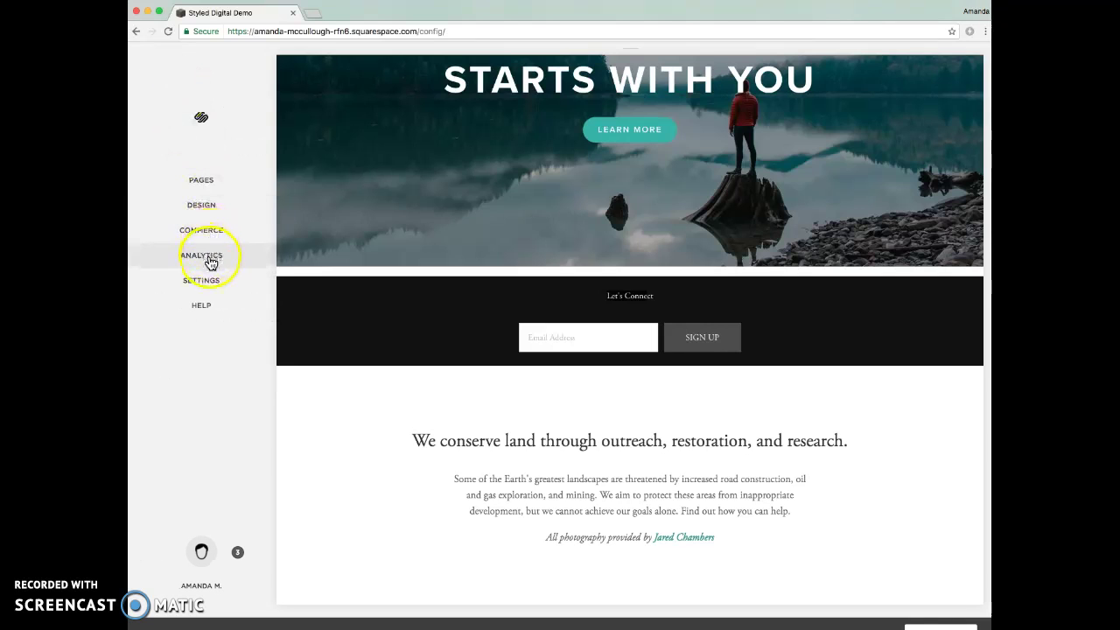
click(201, 206)
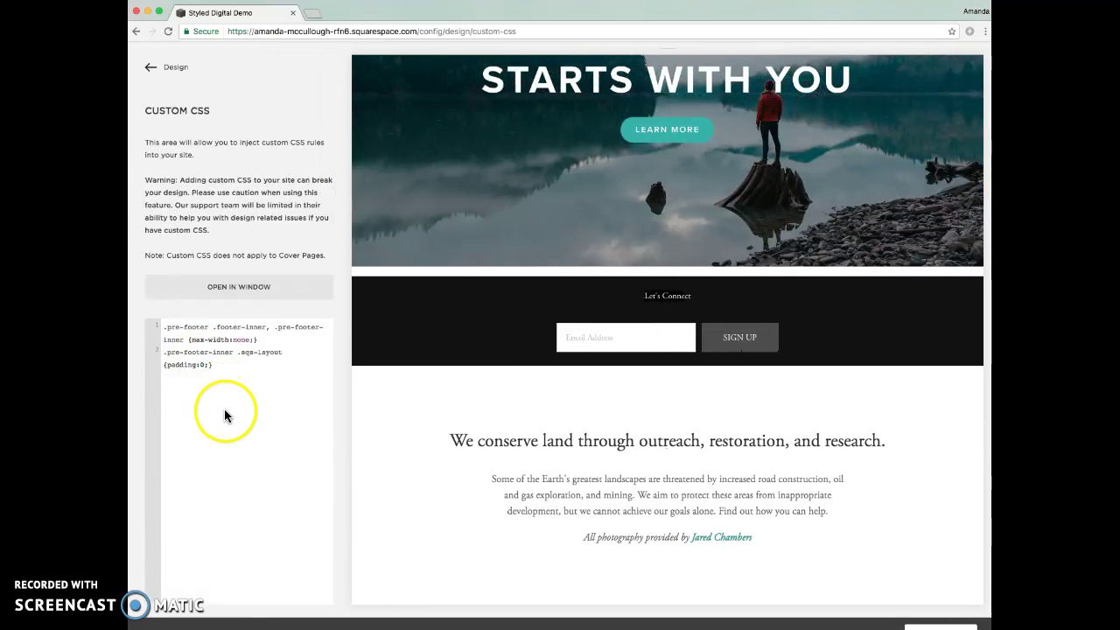
click(245, 365)
key(super+v)
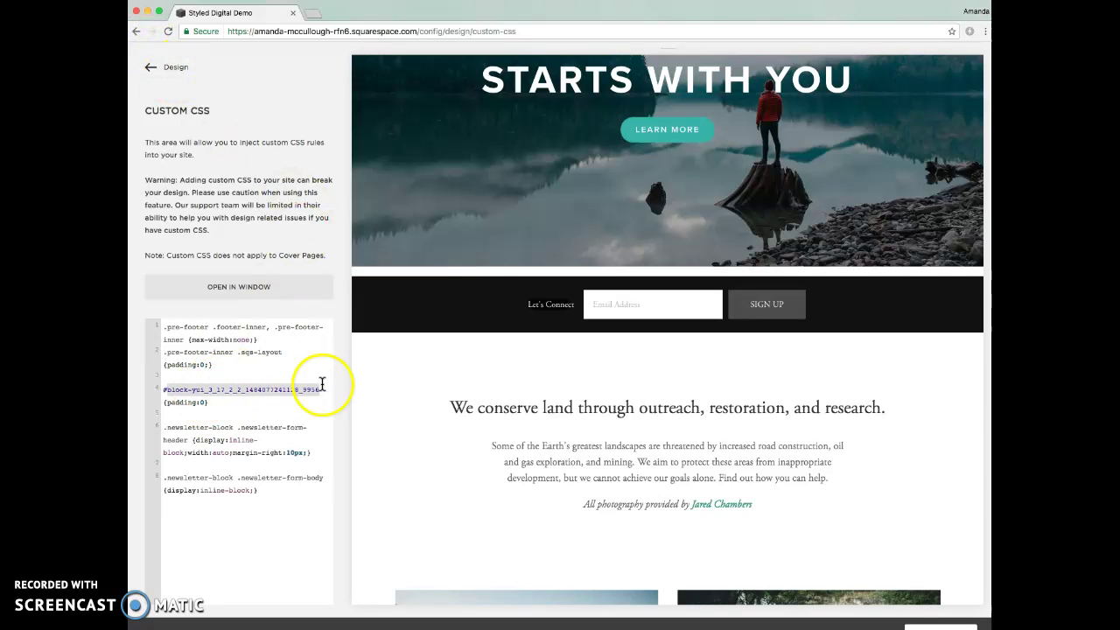
- Open Code Injection in the advanced website settings and copy the newsletter block ID from the footer script's newEl selector
click(175, 70)
click(180, 253)
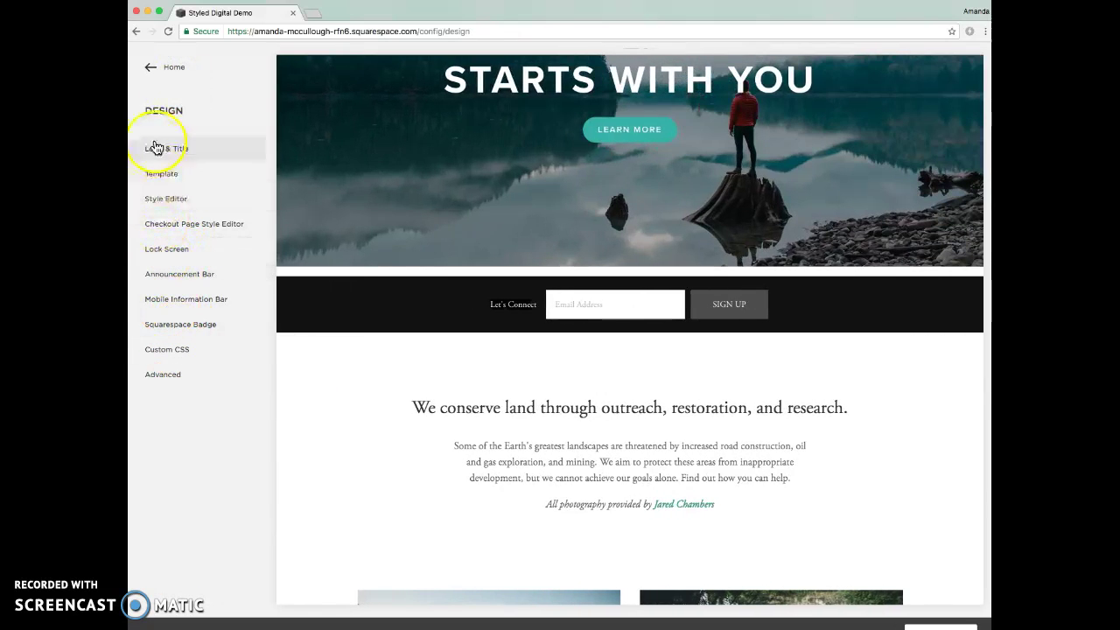
click(179, 67)
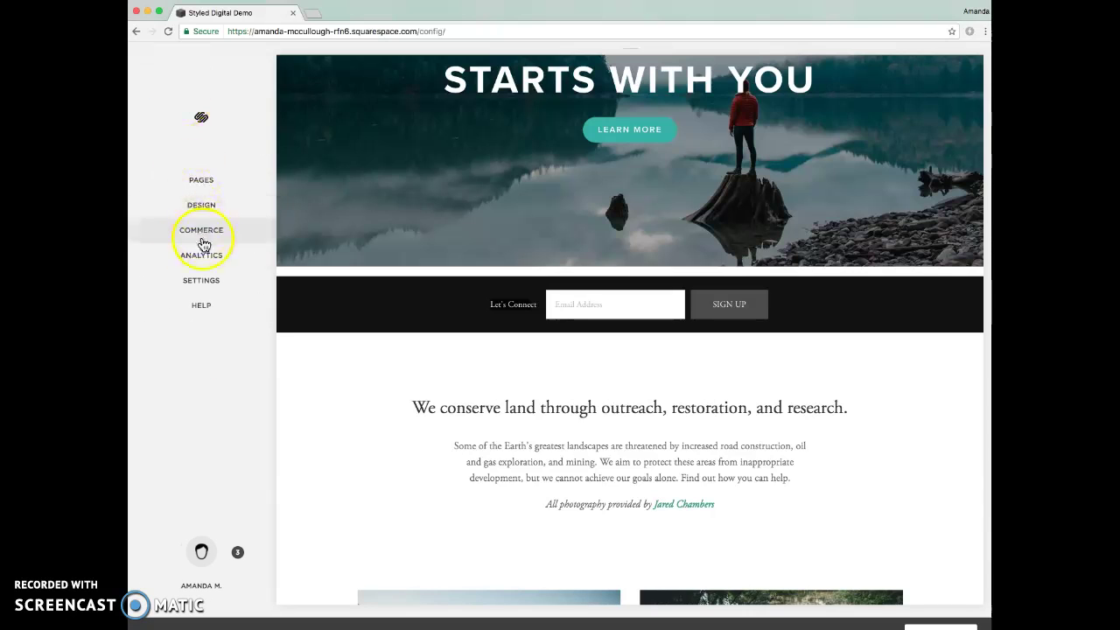
click(203, 280)
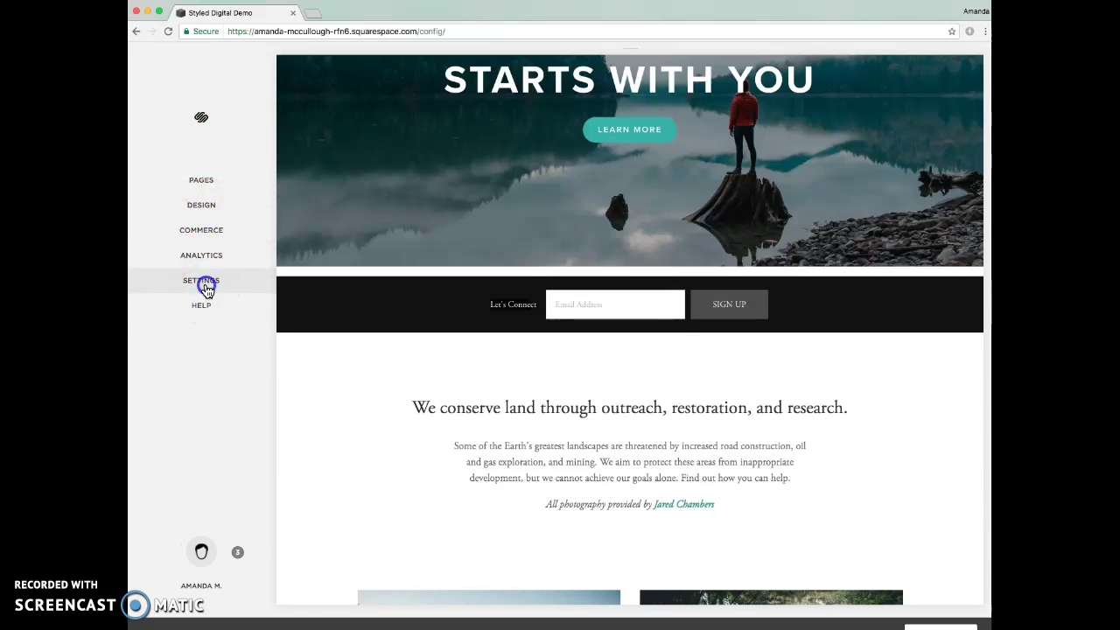
click(163, 519)
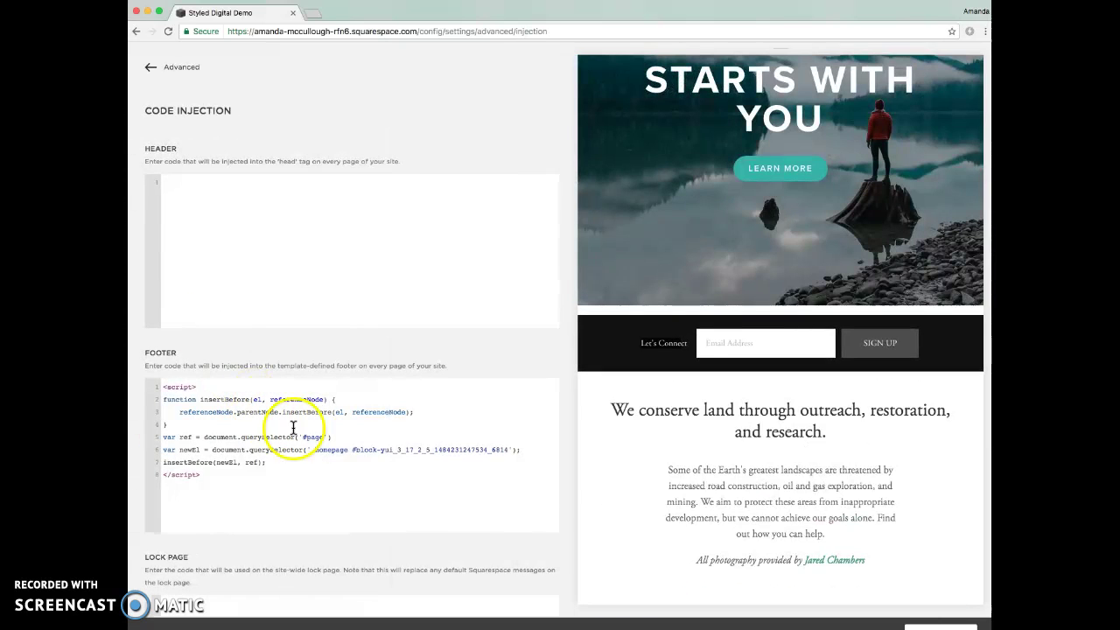
click(356, 451)
drag(356, 450, 488, 455)
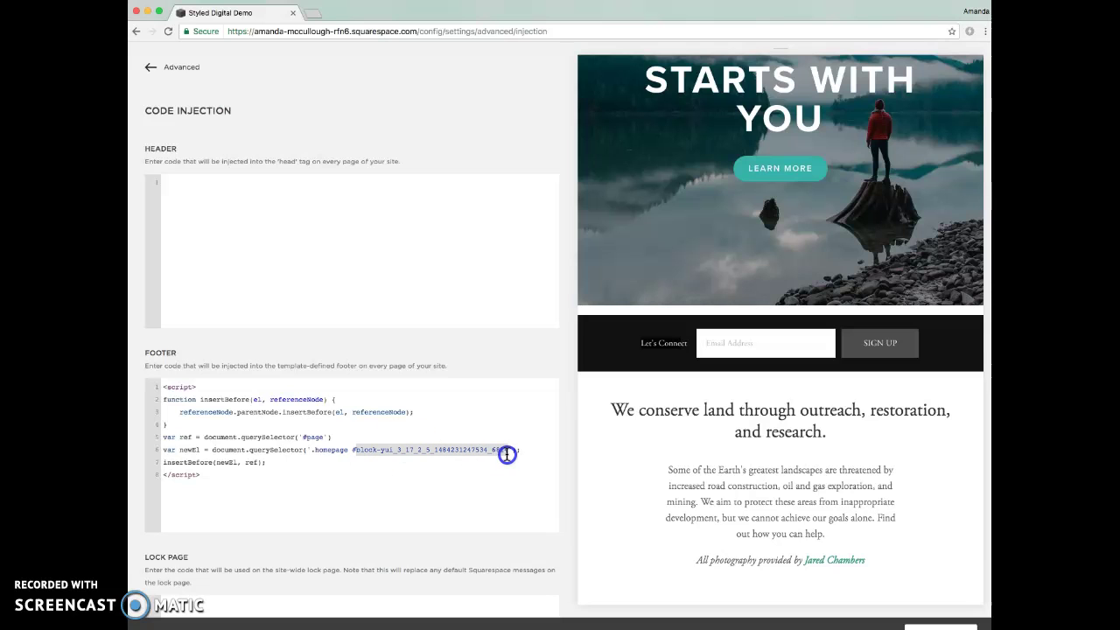
click(176, 68)
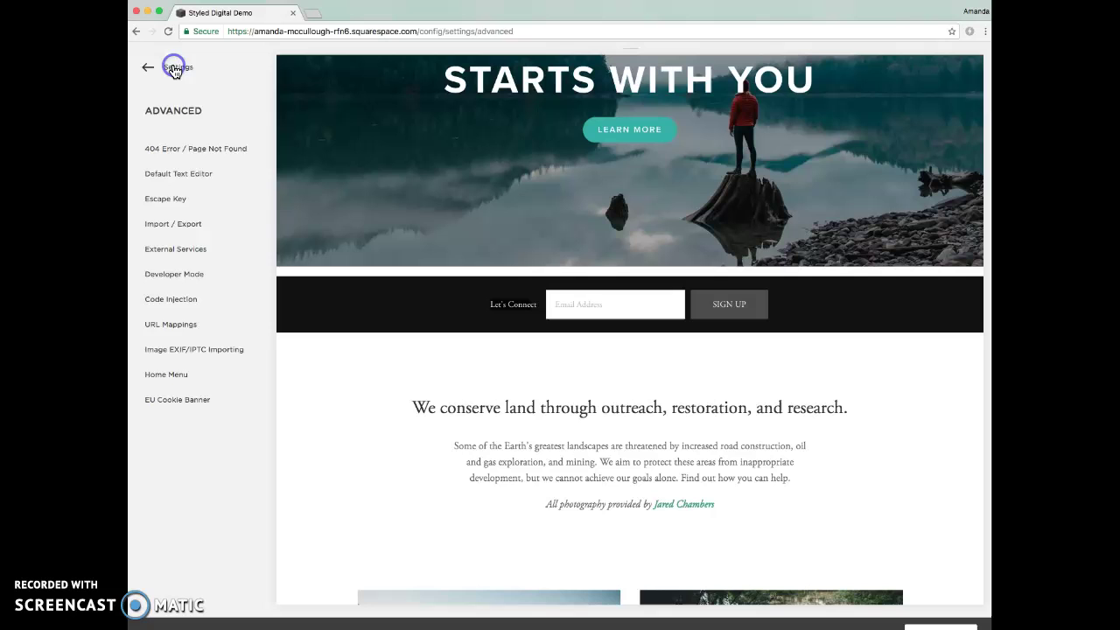
click(174, 68)
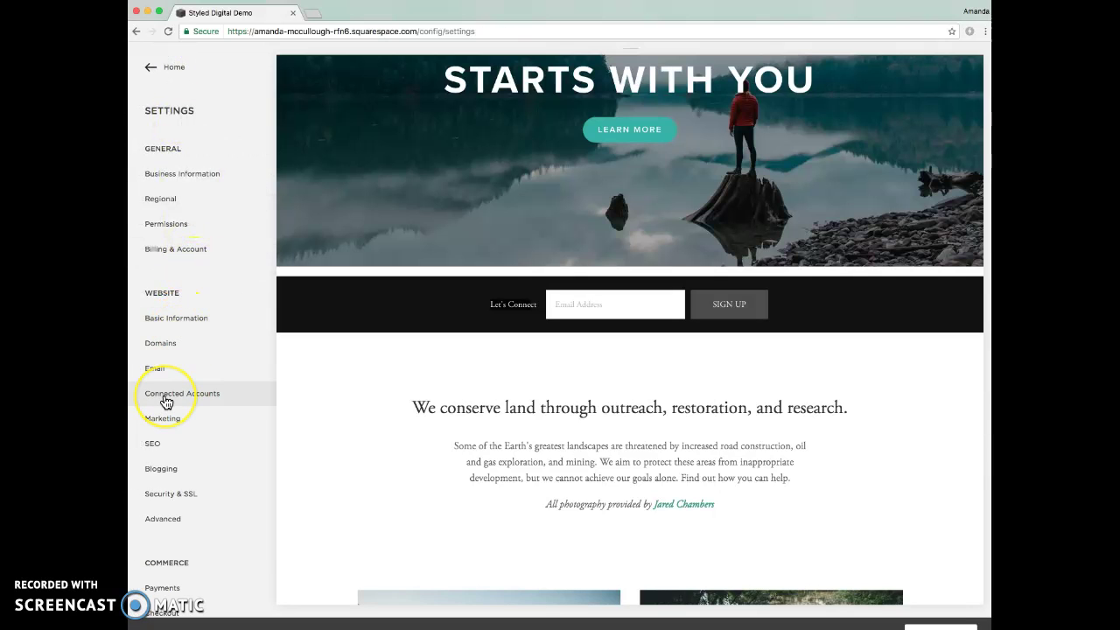
scroll(166, 402, down, 2)
scroll(165, 402, up, 2)
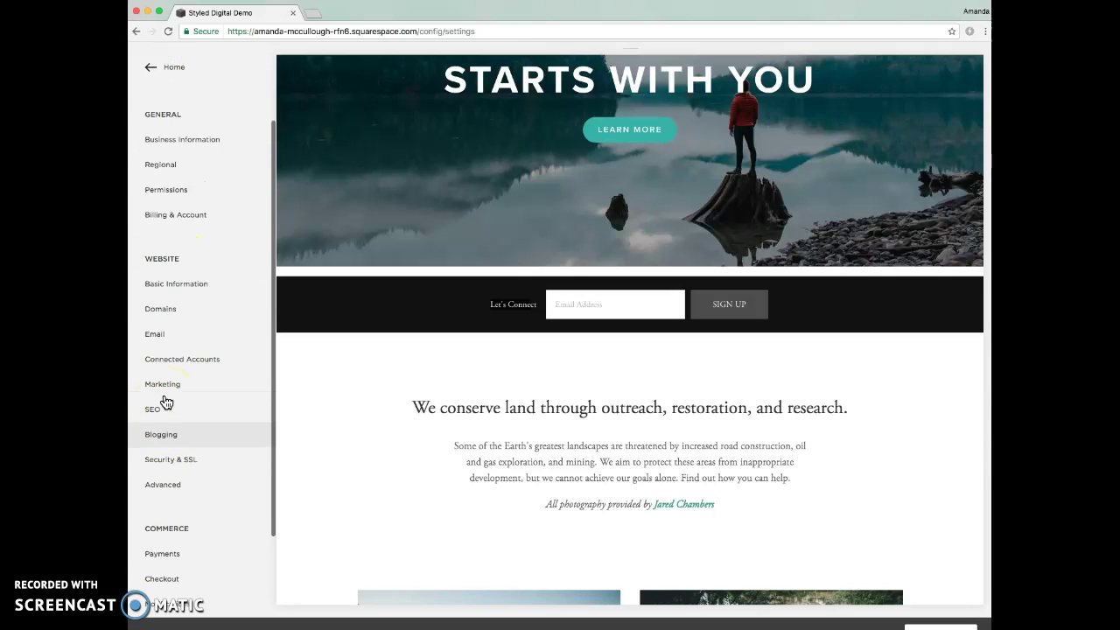
click(180, 75)
click(158, 208)
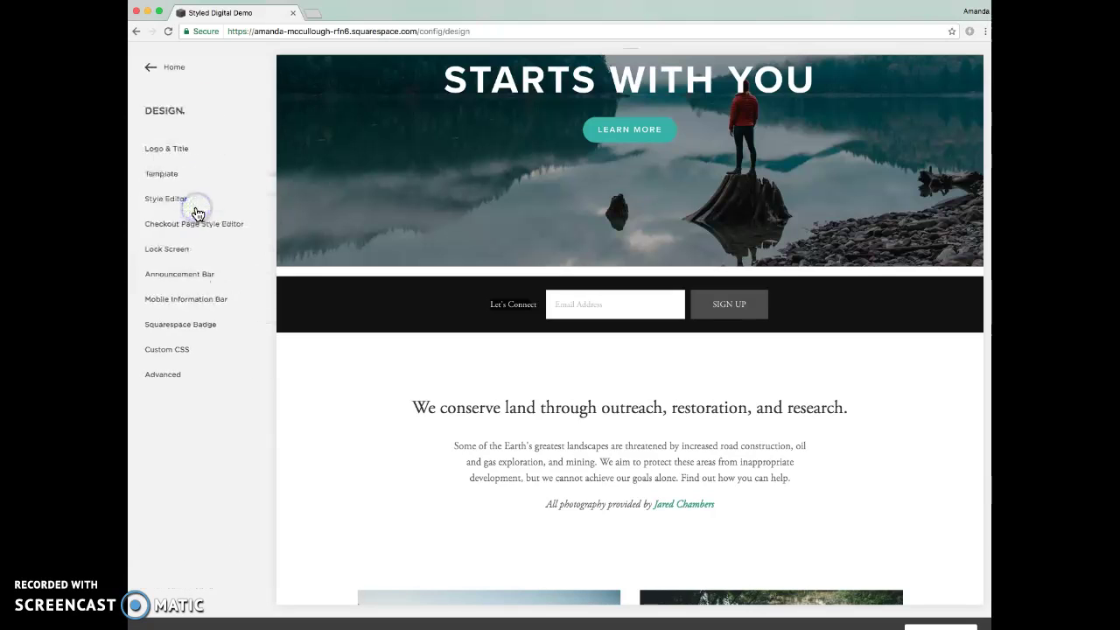
click(175, 353)
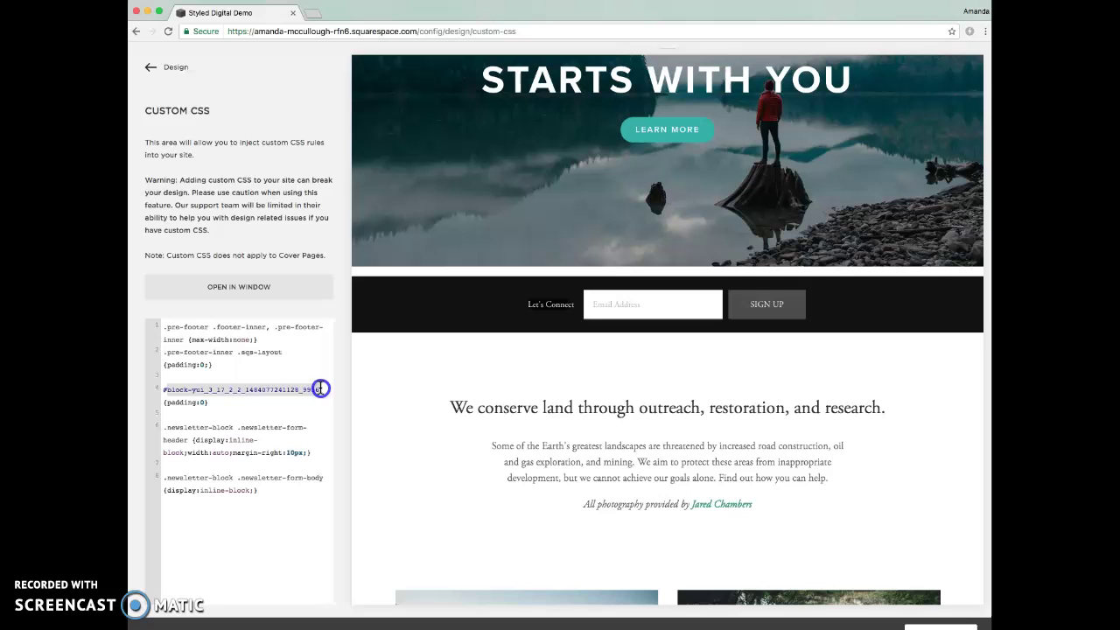
key(super+v)
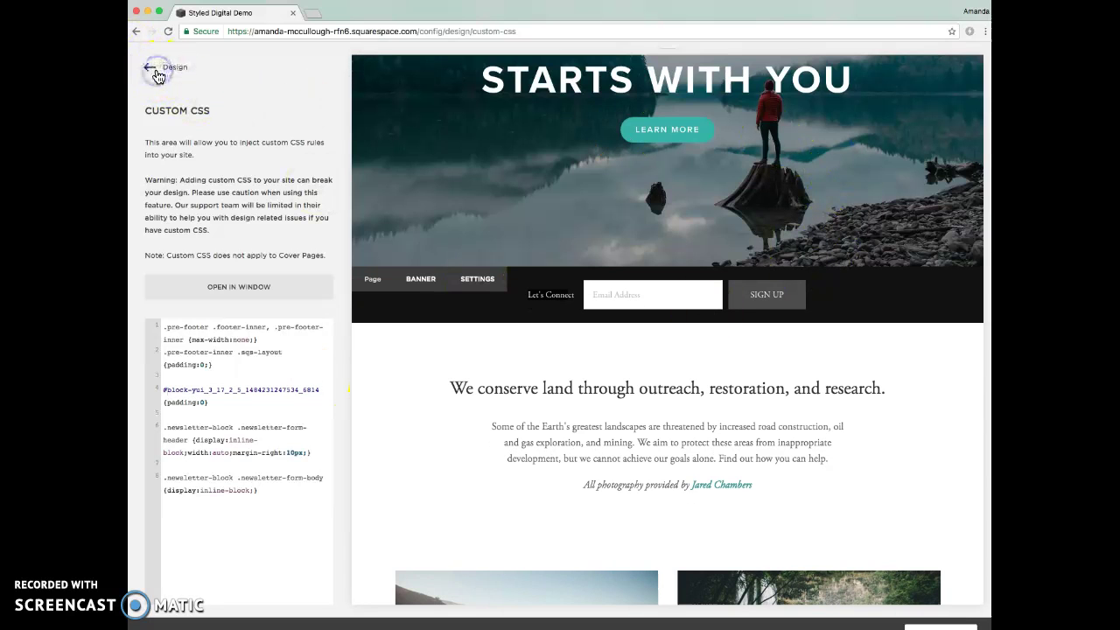
- Leave the Custom CSS editor and check the newsletter bar below the banner and the rest of the home page preview
click(187, 66)
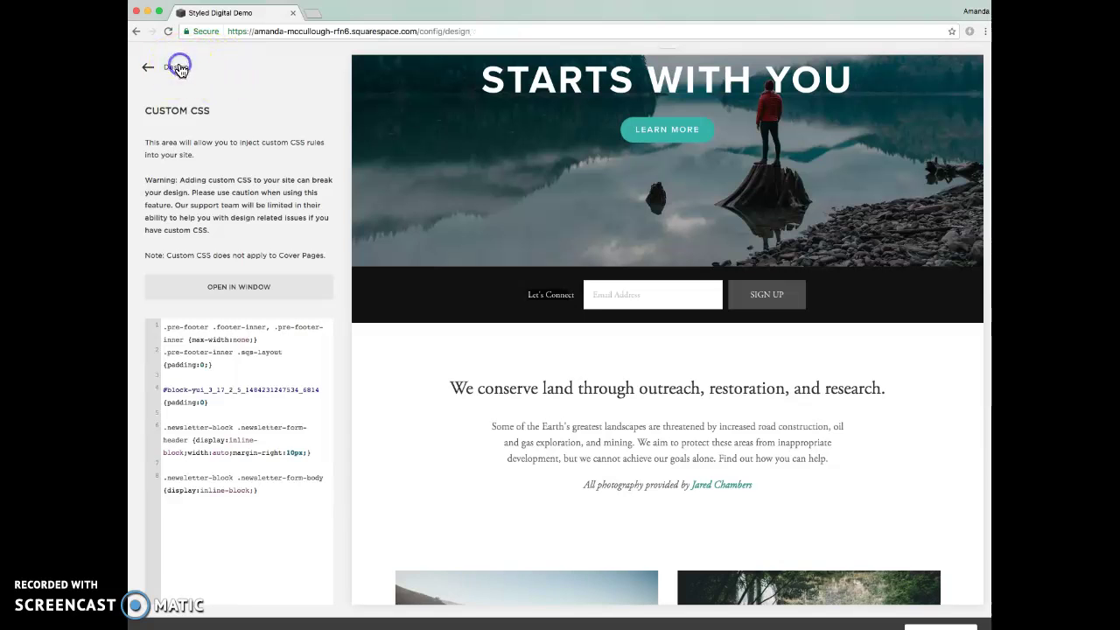
scroll(634, 385, down, 5)
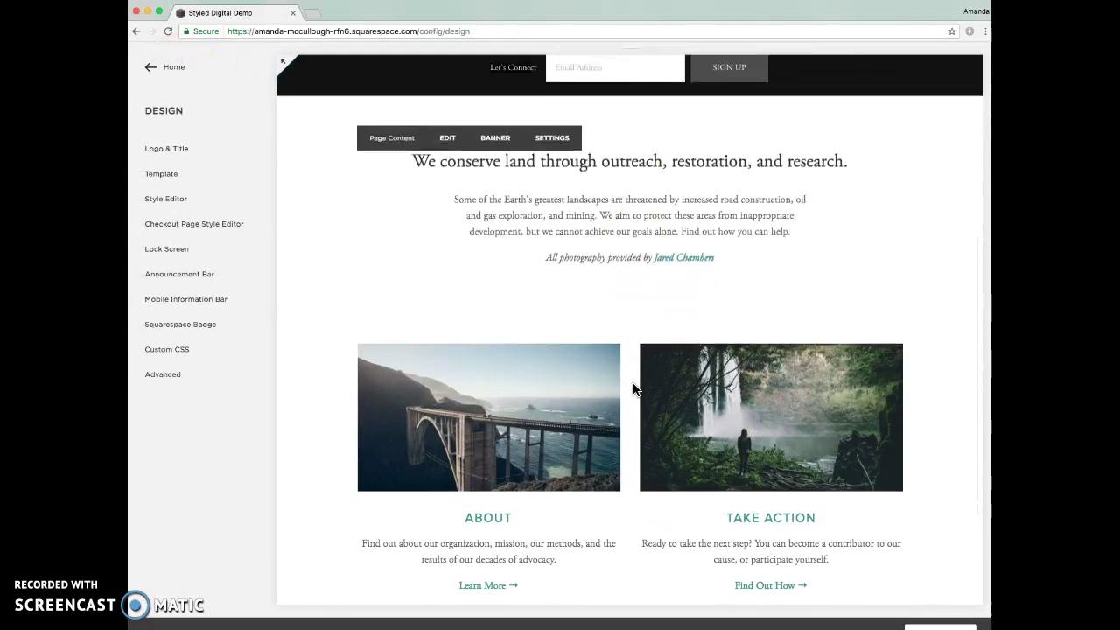
scroll(633, 382, up, 5)
drag(558, 481, 483, 442)
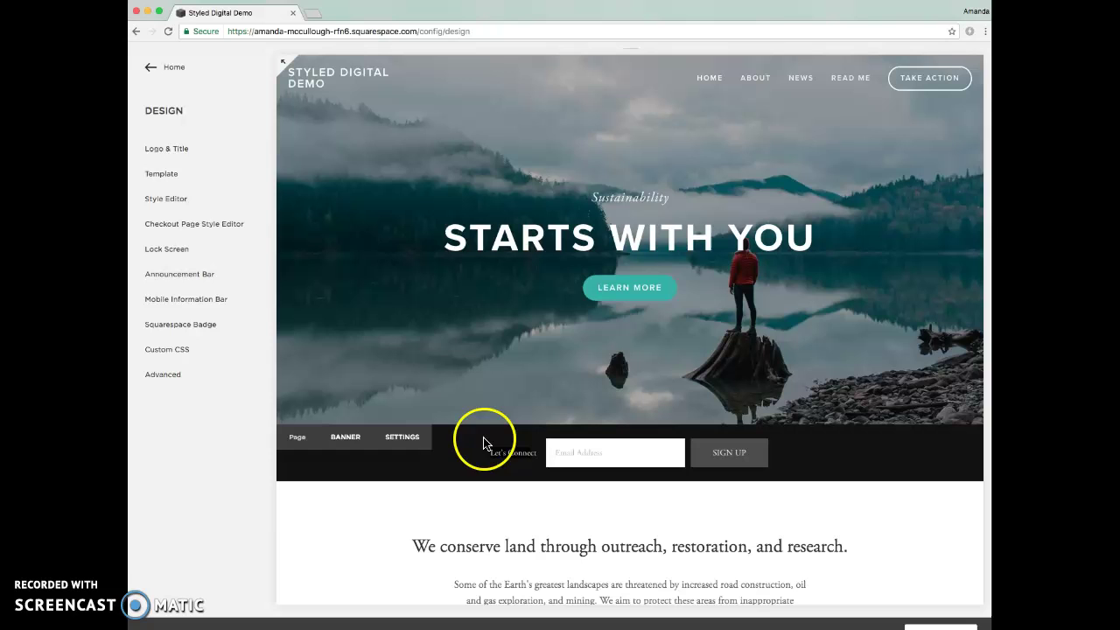
click(580, 452)
scroll(480, 424, down, 4)
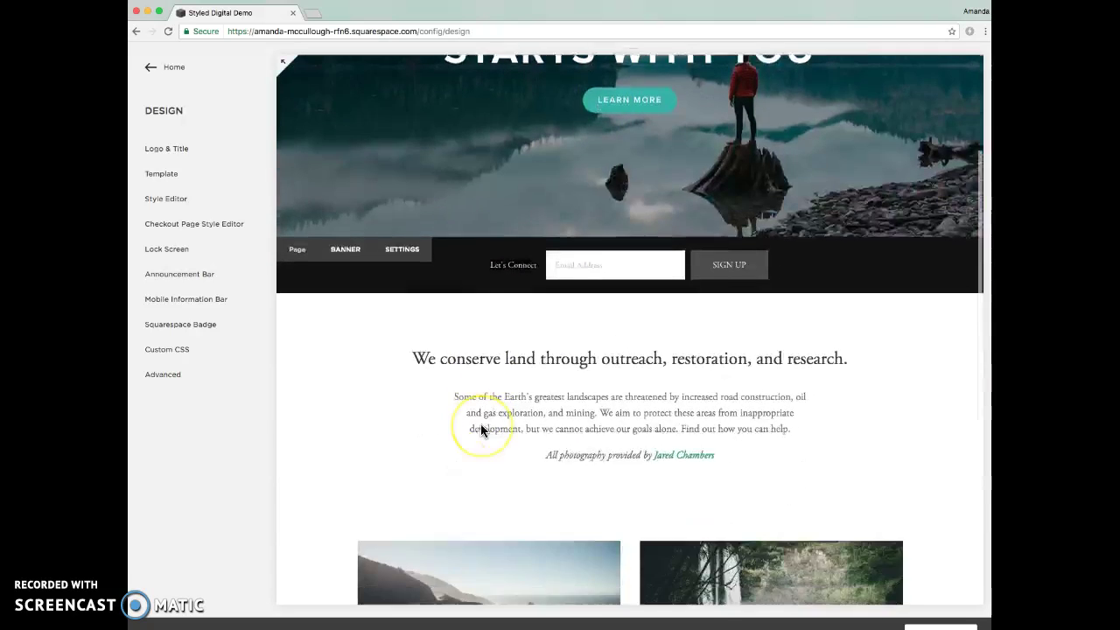
scroll(480, 424, down, 10)
scroll(481, 429, up, 15)
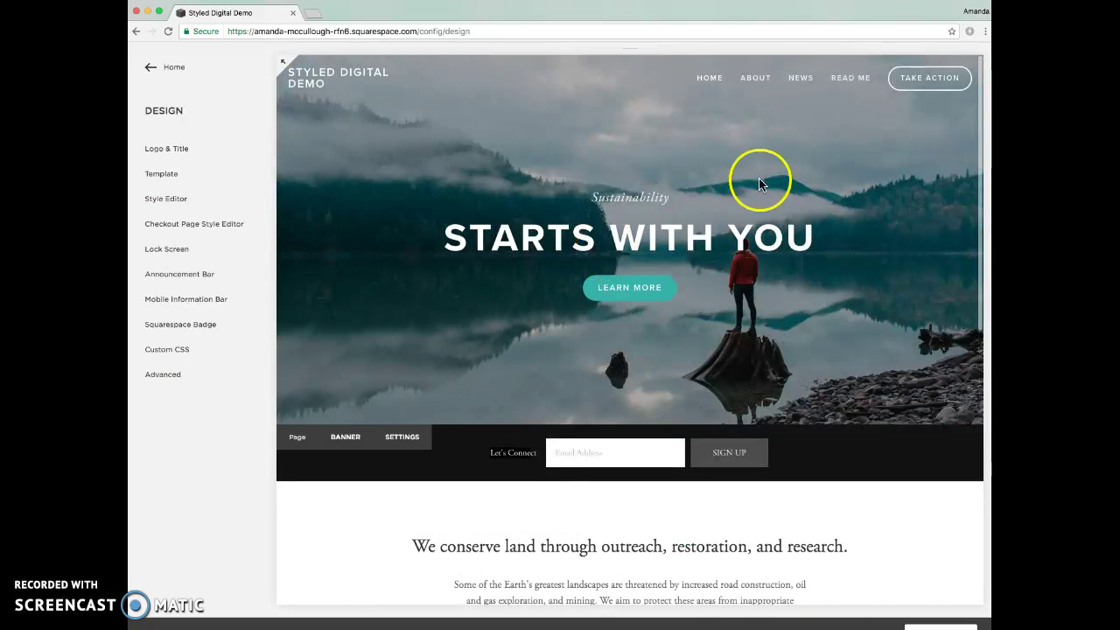
- Open the What We Do page under About and check the newsletter form at the end of that page
click(758, 80)
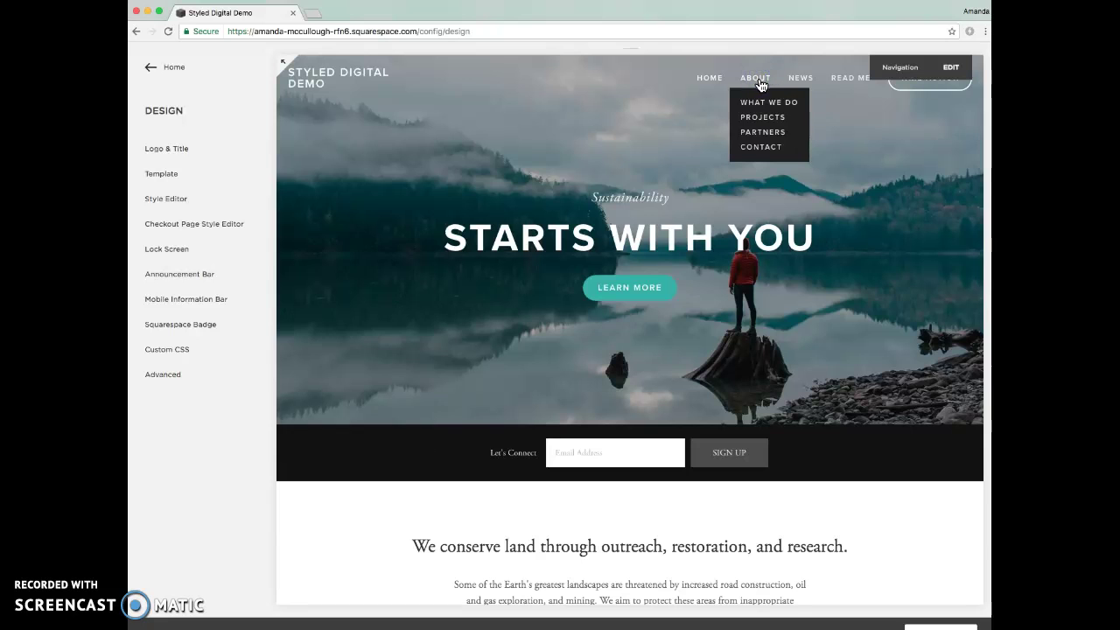
click(757, 104)
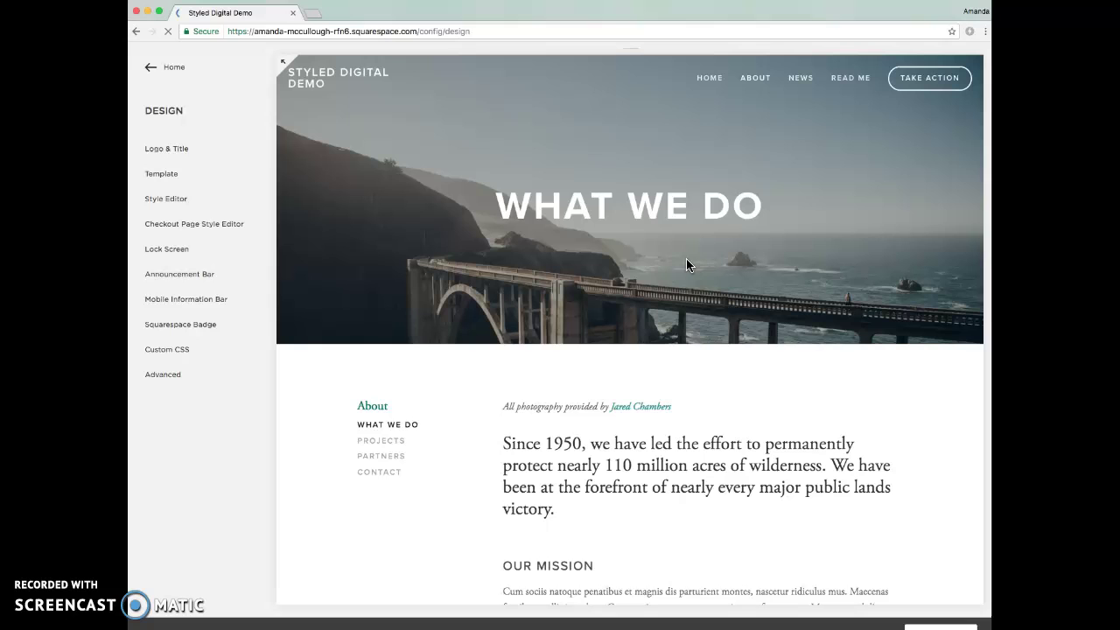
scroll(597, 196, down, 15)
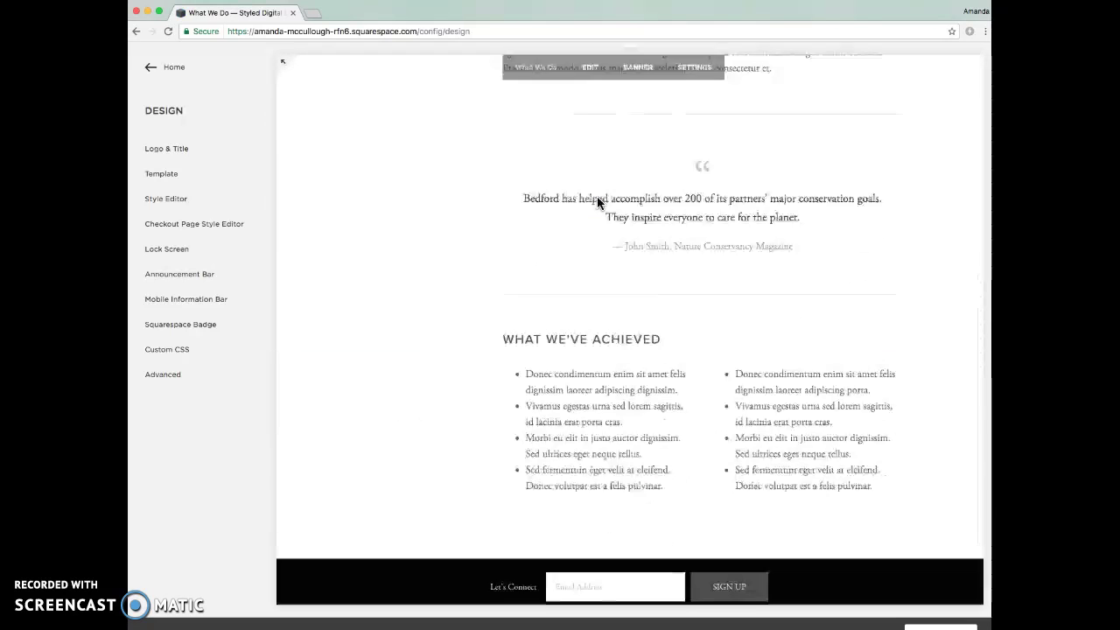